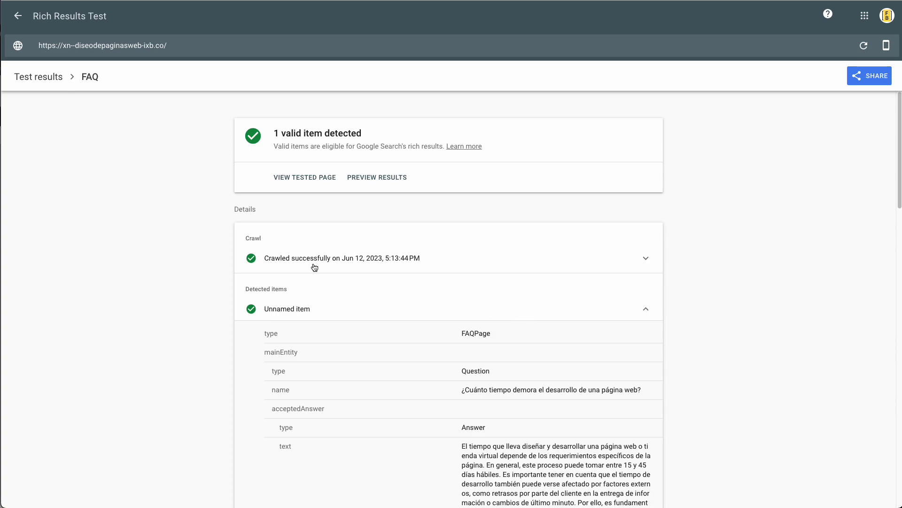
- Review the existing FAQ result and its FAQPage item details in Rich Results Test
{"action": "left_click", "coordinate": [52, 83]}
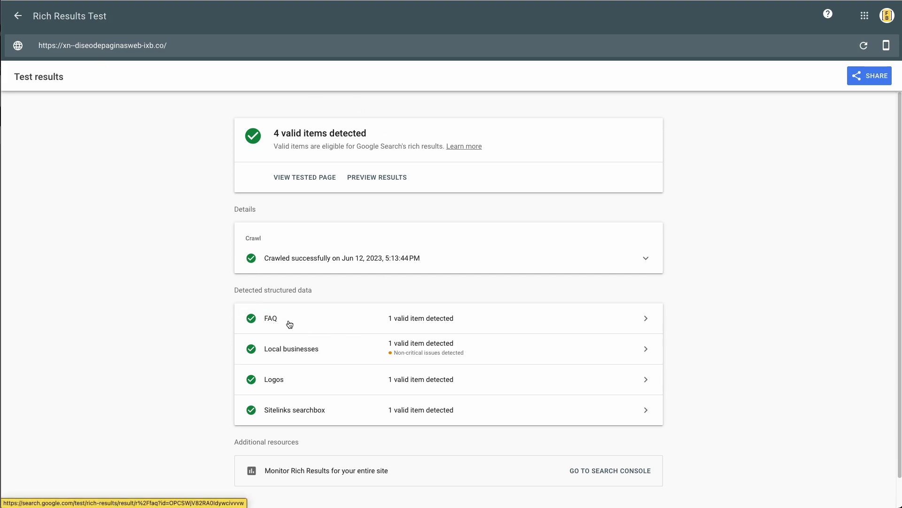
{"action": "left_click", "coordinate": [603, 321]}
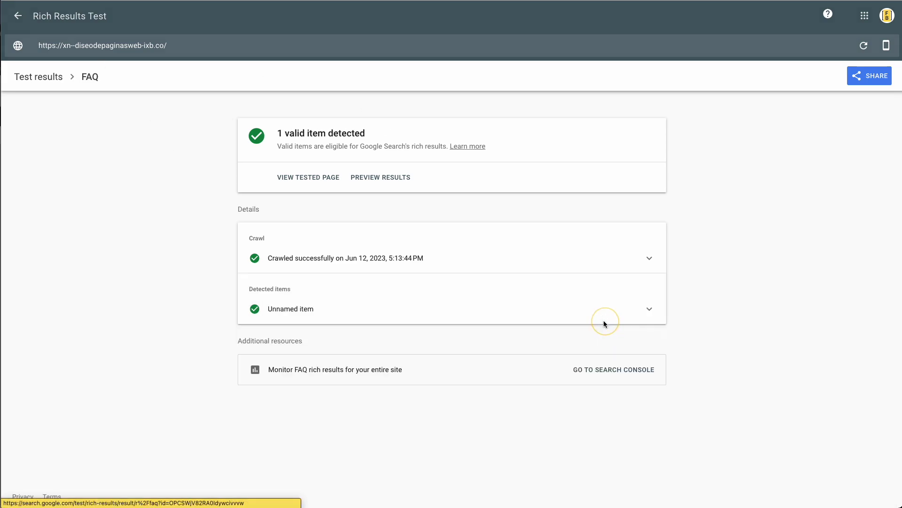
{"action": "left_click", "coordinate": [560, 258]}
{"action": "left_click", "coordinate": [471, 258]}
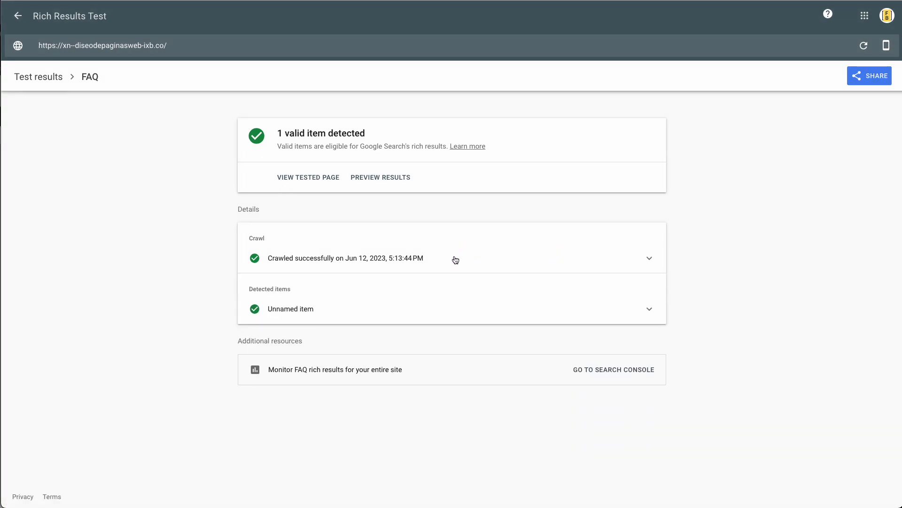
{"action": "left_click", "coordinate": [402, 322]}
{"action": "scroll", "coordinate": [474, 372], "scroll_direction": "down", "scroll_amount": 4}
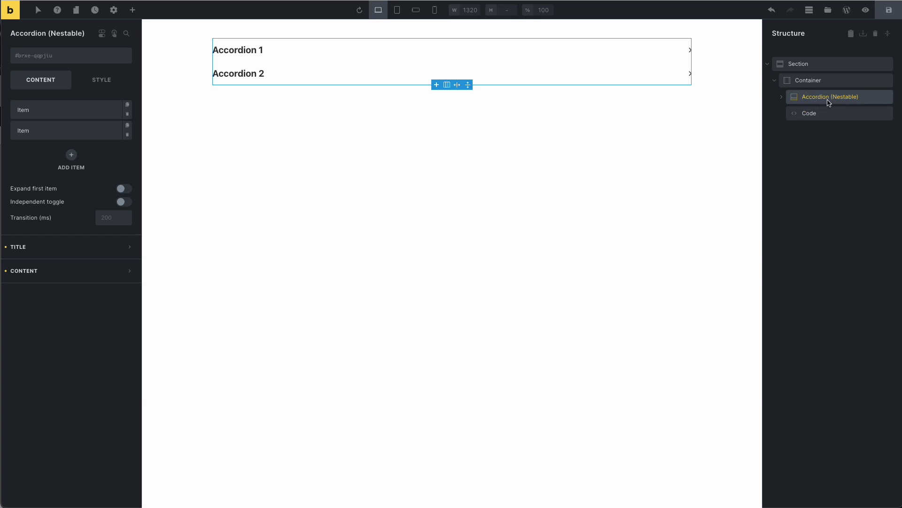
- Open the Code element's FAQPage JSON-LD script and read through it
{"action": "left_click", "coordinate": [813, 114]}
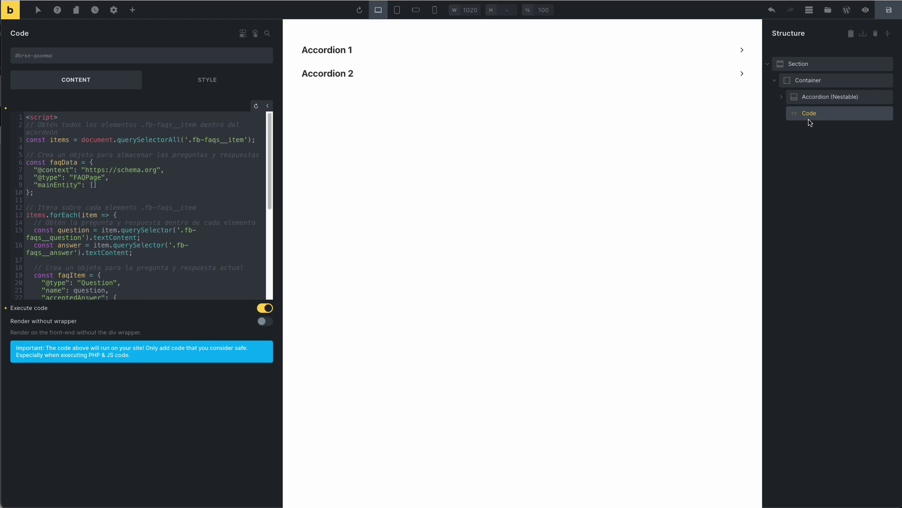
{"action": "left_click", "coordinate": [187, 185]}
{"action": "scroll", "coordinate": [136, 205], "scroll_direction": "down", "scroll_amount": 5}
{"action": "scroll", "coordinate": [176, 224], "scroll_direction": "up", "scroll_amount": 5}
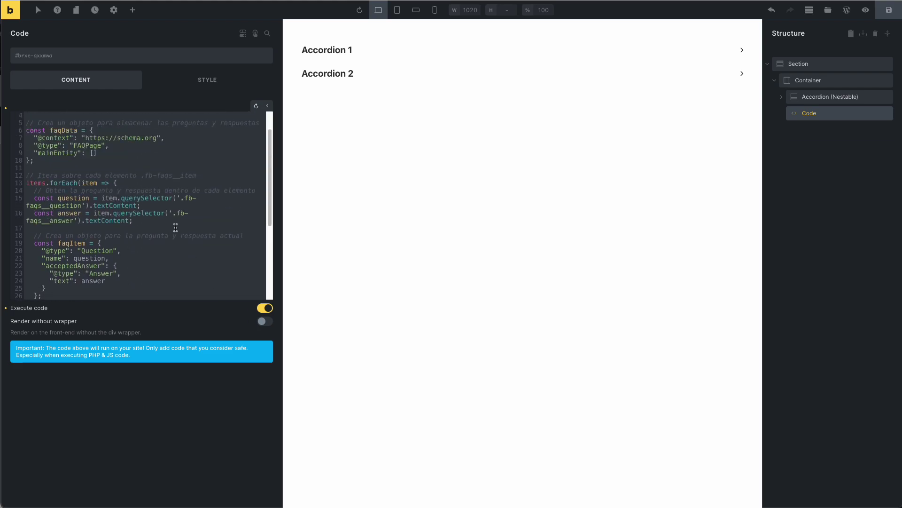
- Rename the Accordion (Nestable) element to FAQ
{"action": "left_click", "coordinate": [813, 97]}
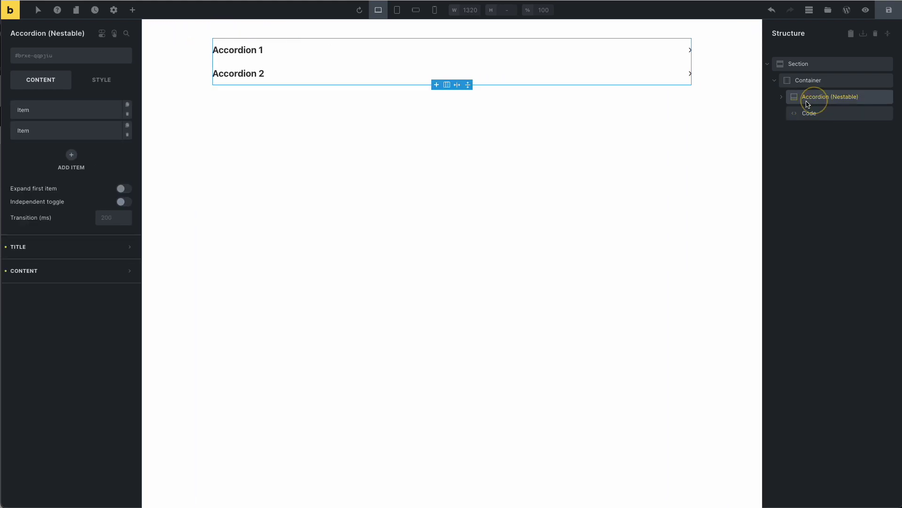
{"action": "left_click", "coordinate": [782, 97]}
{"action": "double_click", "coordinate": [817, 98]}
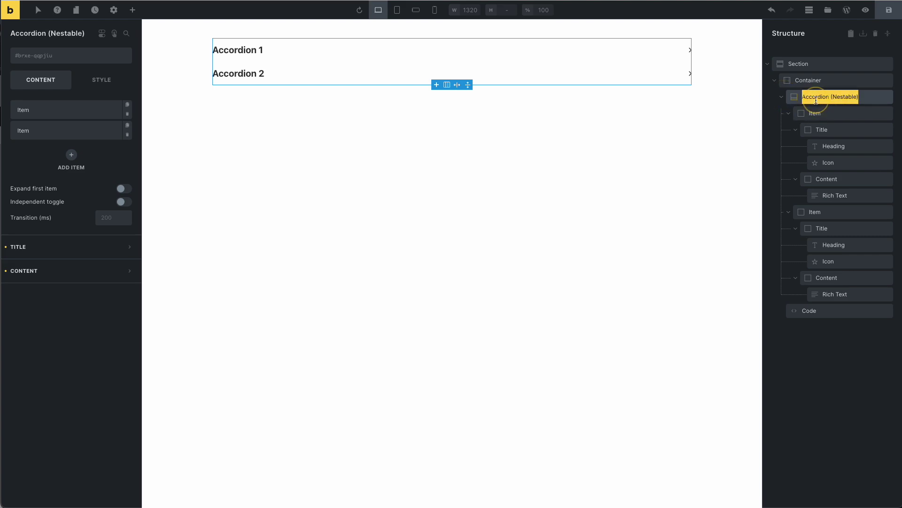
{"action": "type", "text": "FAQ"}
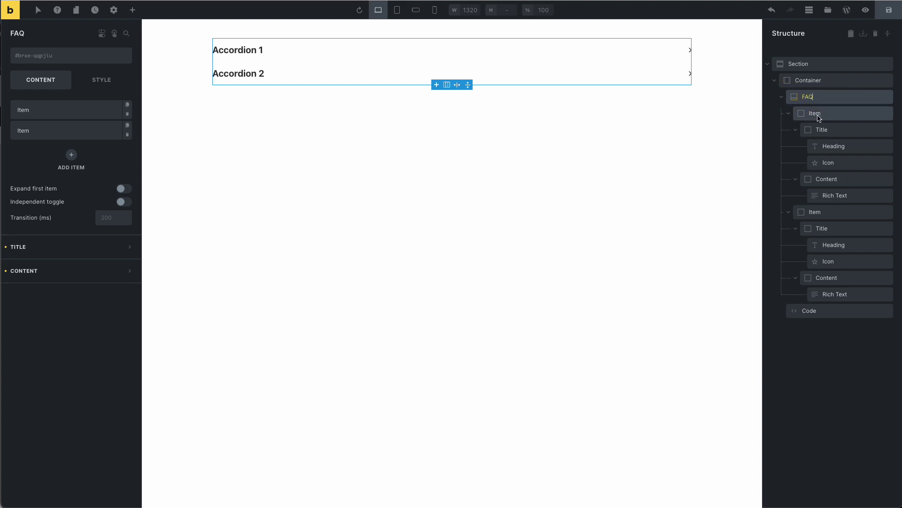
- Delete the second accordion item, Accordion 2
{"action": "left_click", "coordinate": [819, 117]}
{"action": "left_click", "coordinate": [789, 113]}
{"action": "right_click", "coordinate": [819, 129]}
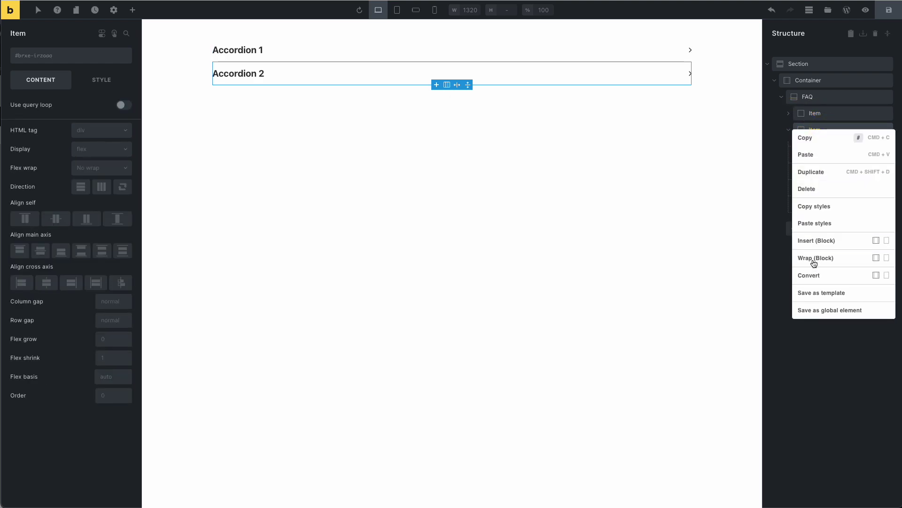
{"action": "left_click", "coordinate": [812, 189]}
- In the remaining item, rename the Heading to Question and the Rich Text to Answer
{"action": "left_click", "coordinate": [818, 116]}
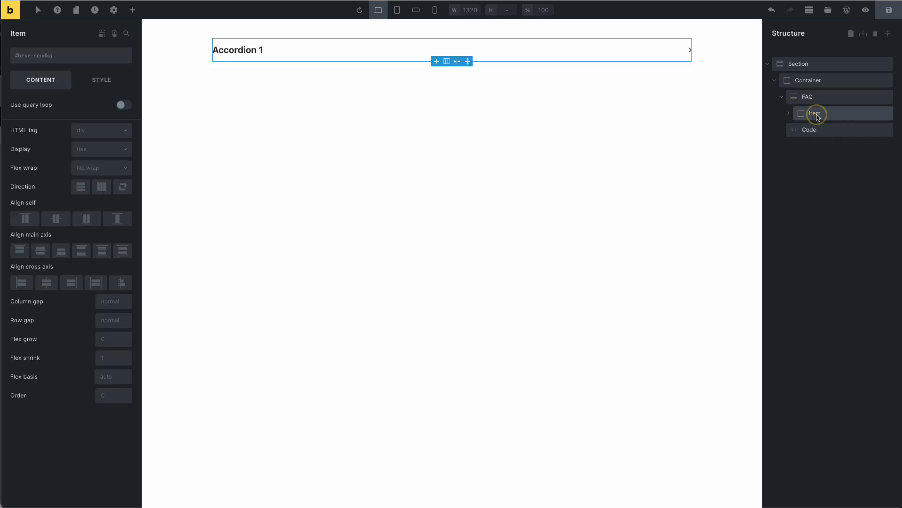
{"action": "left_click", "coordinate": [790, 114]}
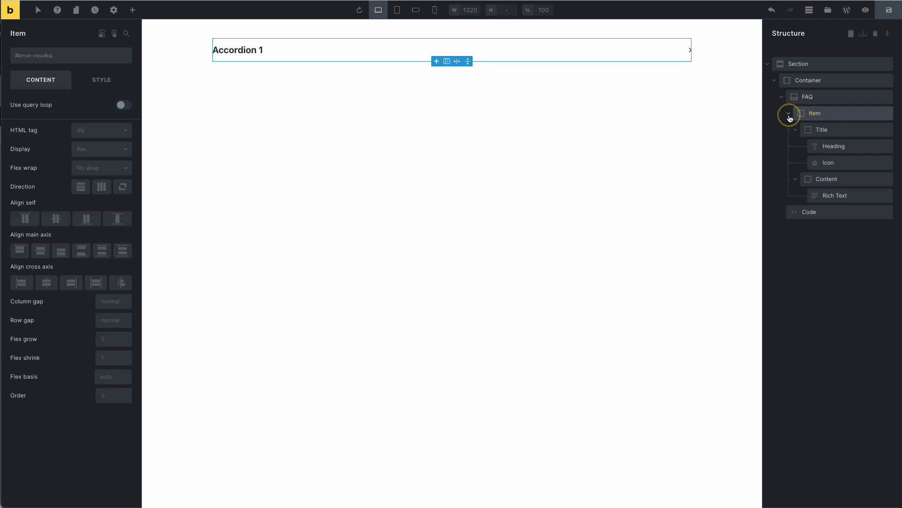
{"action": "left_click", "coordinate": [821, 128]}
{"action": "left_click", "coordinate": [830, 178]}
{"action": "left_click", "coordinate": [833, 146]}
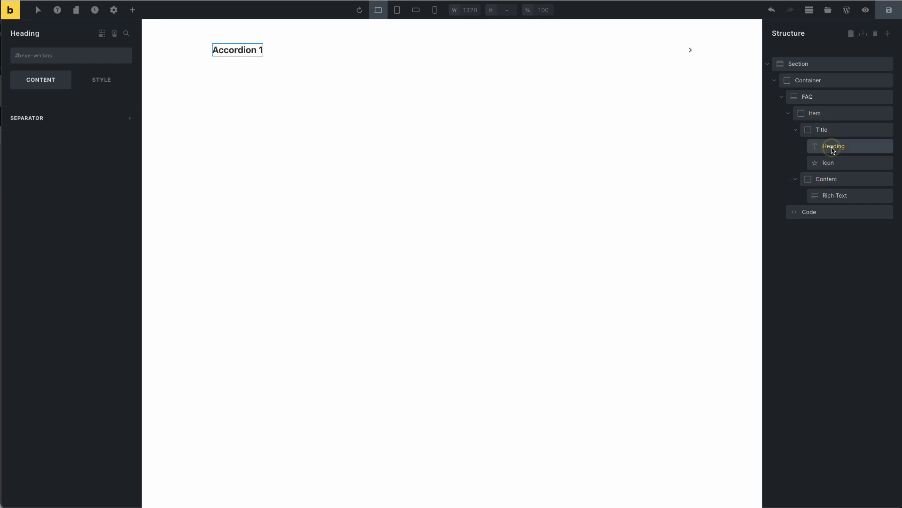
{"action": "double_click", "coordinate": [832, 147]}
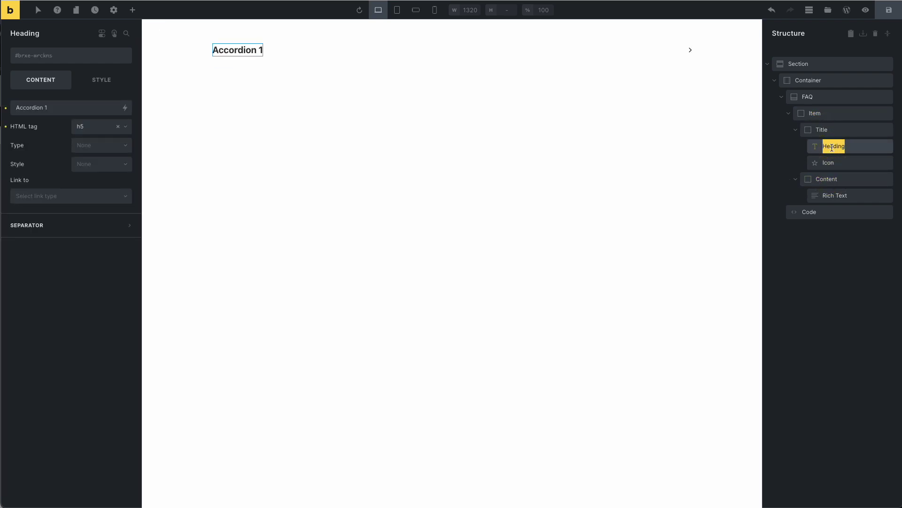
{"action": "type", "text": "Questio"}
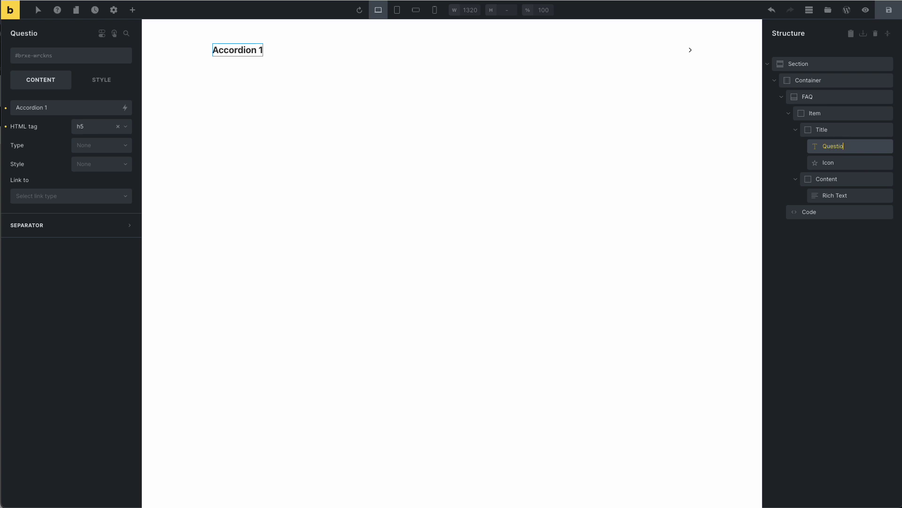
{"action": "left_click", "coordinate": [832, 196]}
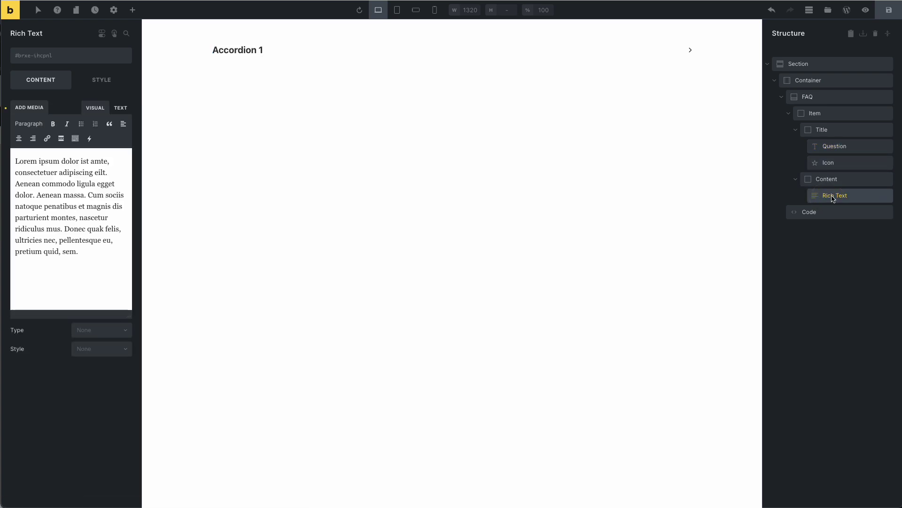
{"action": "double_click", "coordinate": [832, 196]}
{"action": "type", "text": "Answer"}
- Copy fb-faqs__item from the script and add it as a class on the Item element
{"action": "left_click", "coordinate": [818, 212]}
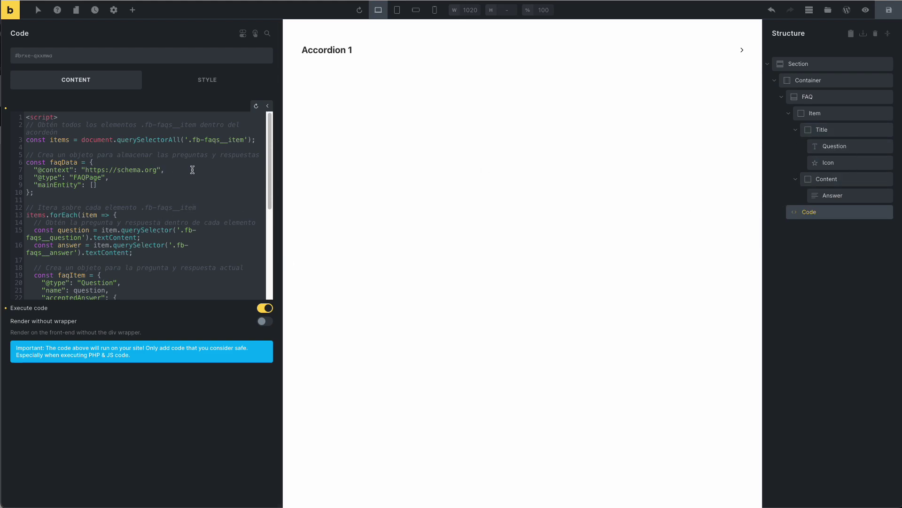
{"action": "left_click_drag", "start_coordinate": [193, 140], "coordinate": [244, 139]}
{"action": "key", "text": "super+c"}
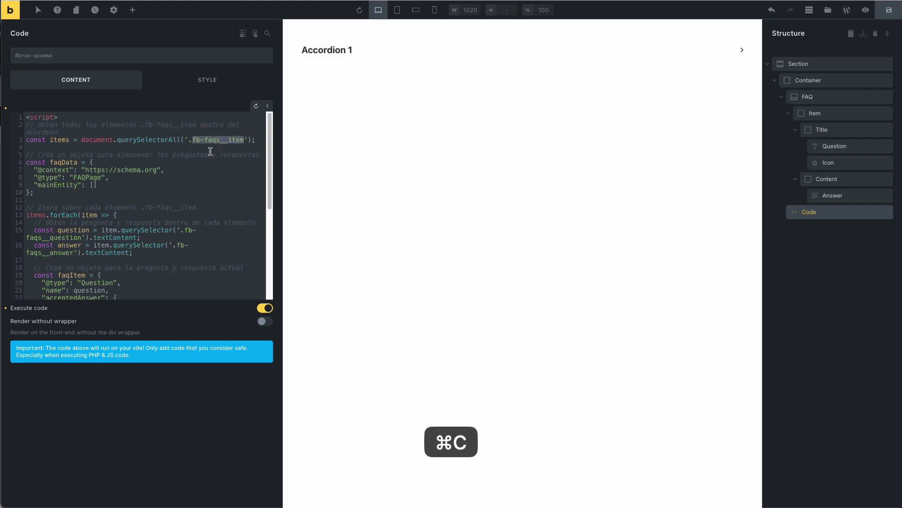
{"action": "left_click", "coordinate": [821, 117]}
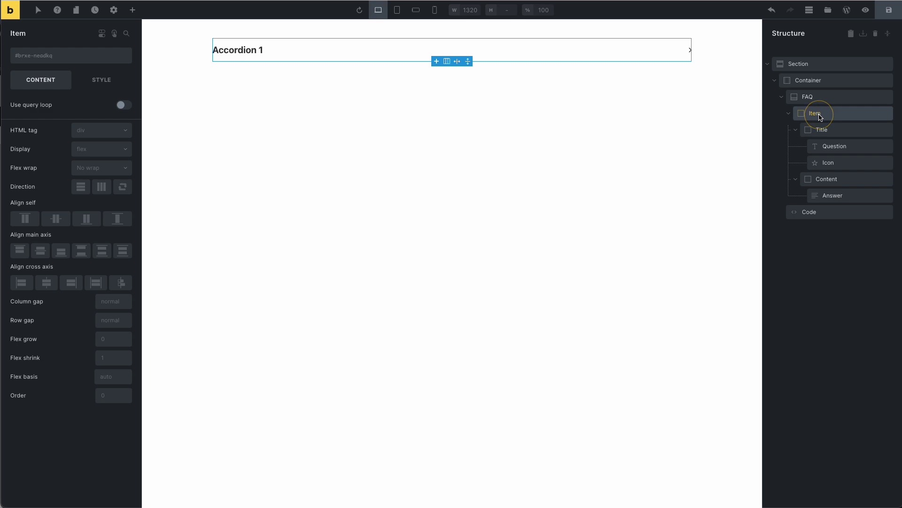
{"action": "left_click", "coordinate": [67, 61]}
{"action": "key", "text": "super+v"}
{"action": "key", "text": "Return"}
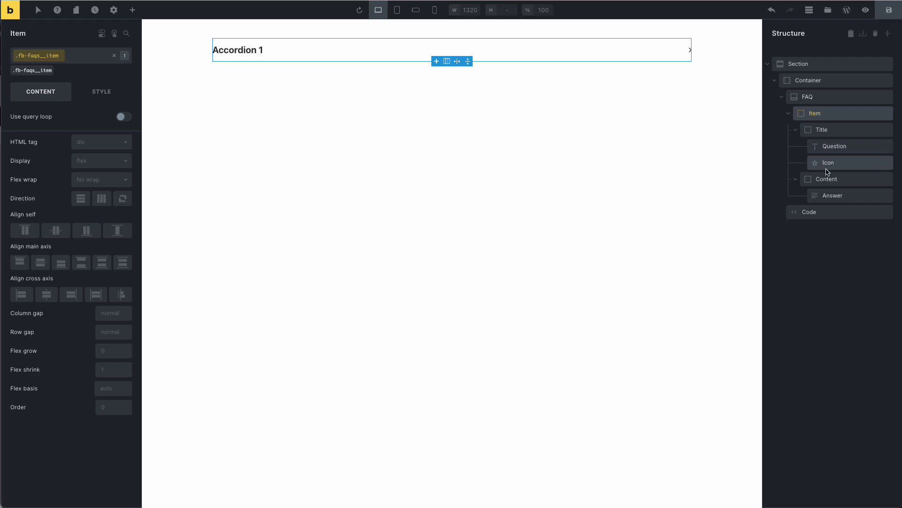
- Copy fb-faqs__question from the script and add it as a class on Question
{"action": "left_click", "coordinate": [832, 147]}
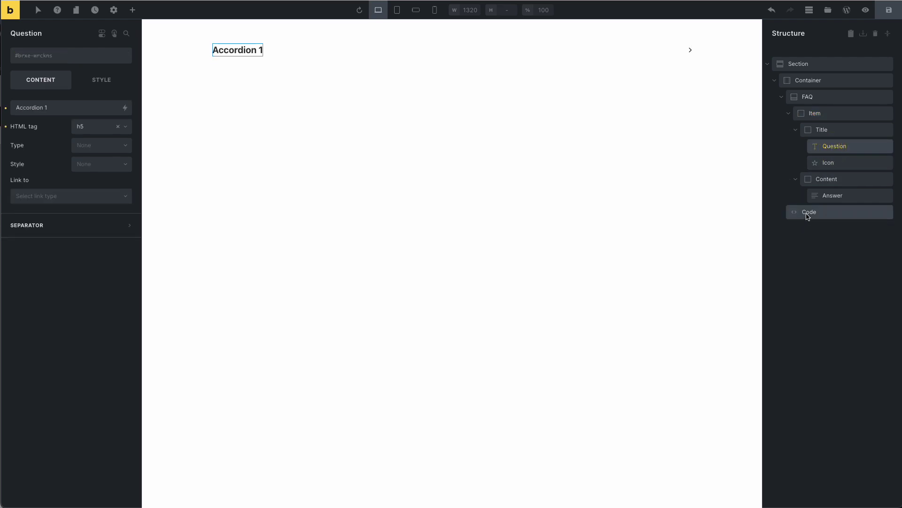
{"action": "left_click", "coordinate": [808, 213]}
{"action": "scroll", "coordinate": [169, 237], "scroll_direction": "down", "scroll_amount": 5}
{"action": "scroll", "coordinate": [147, 236], "scroll_direction": "up", "scroll_amount": 3}
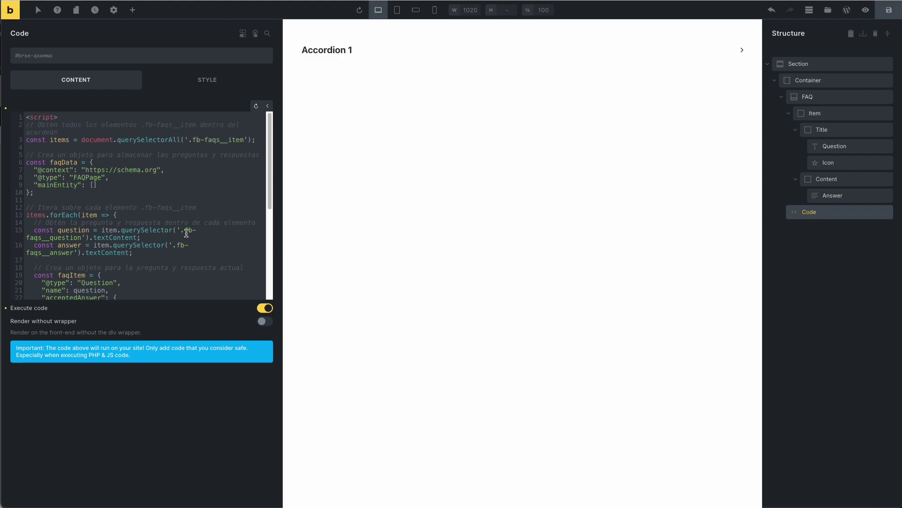
{"action": "left_click_drag", "start_coordinate": [184, 232], "coordinate": [81, 239]}
{"action": "key", "text": "super+c"}
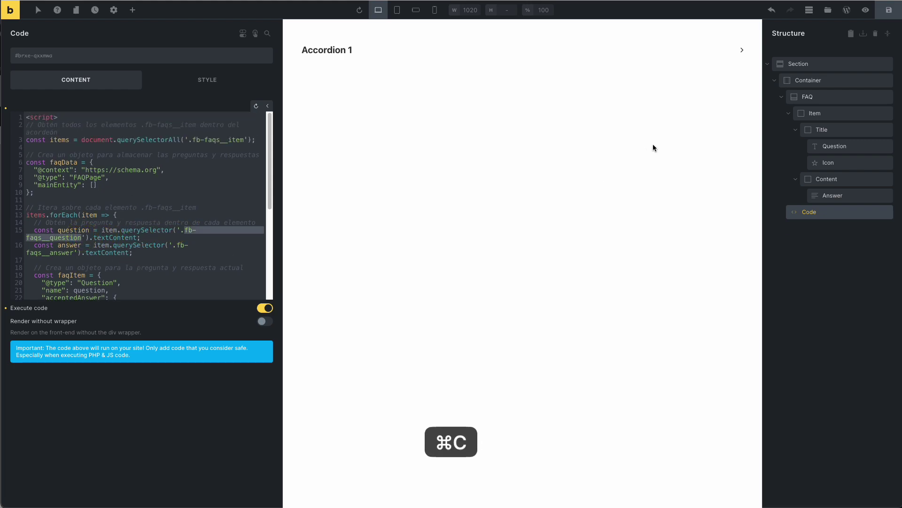
{"action": "left_click", "coordinate": [816, 147]}
{"action": "left_click", "coordinate": [58, 61]}
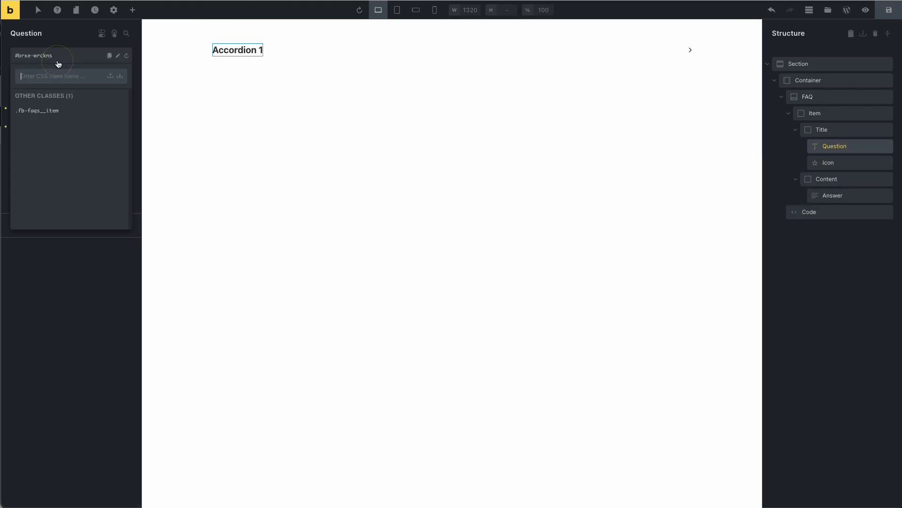
{"action": "key", "text": "super+v"}
{"action": "key", "text": "Return"}
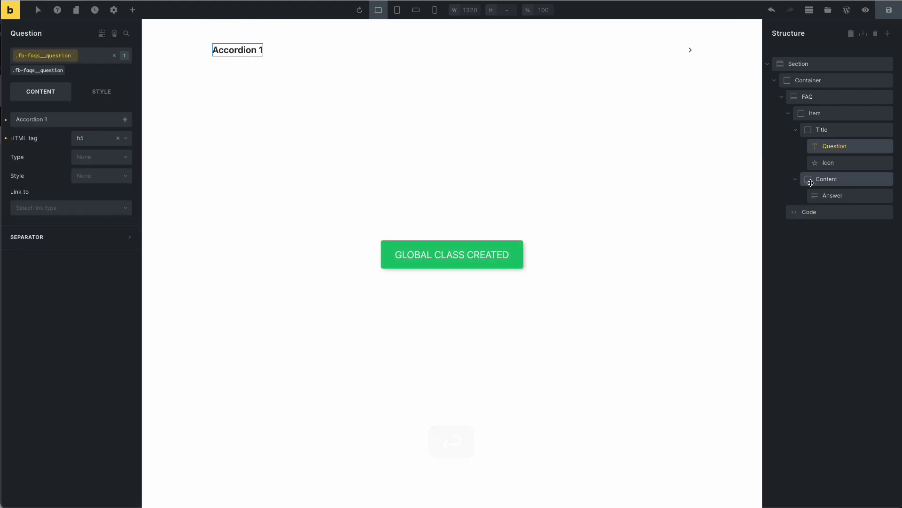
- Copy fb-faqs__answer from the script and add it as a class on Answer
{"action": "left_click", "coordinate": [836, 195]}
{"action": "left_click", "coordinate": [826, 211]}
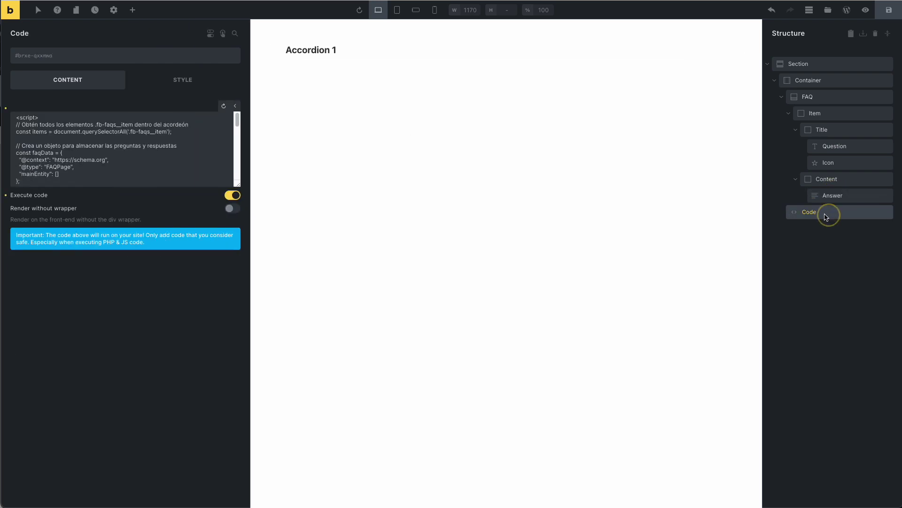
{"action": "left_click_drag", "start_coordinate": [72, 253], "coordinate": [177, 244]}
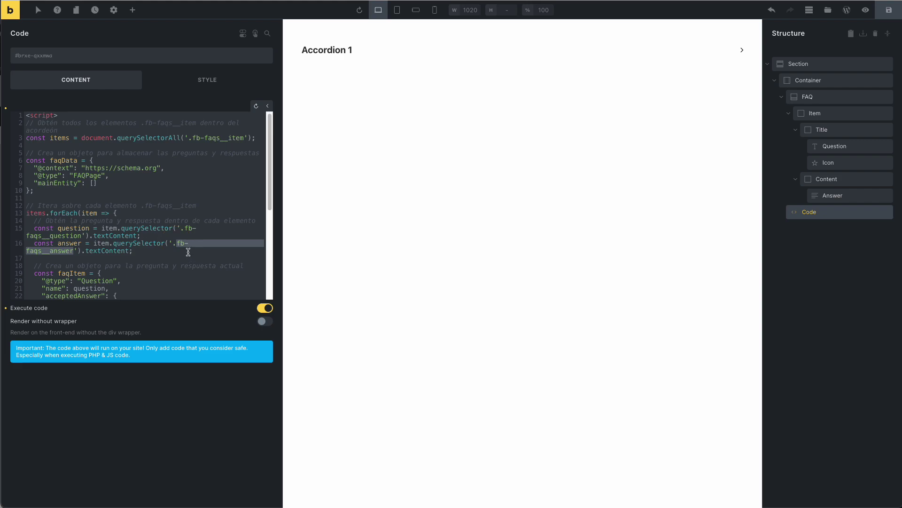
{"action": "key", "text": "super+c"}
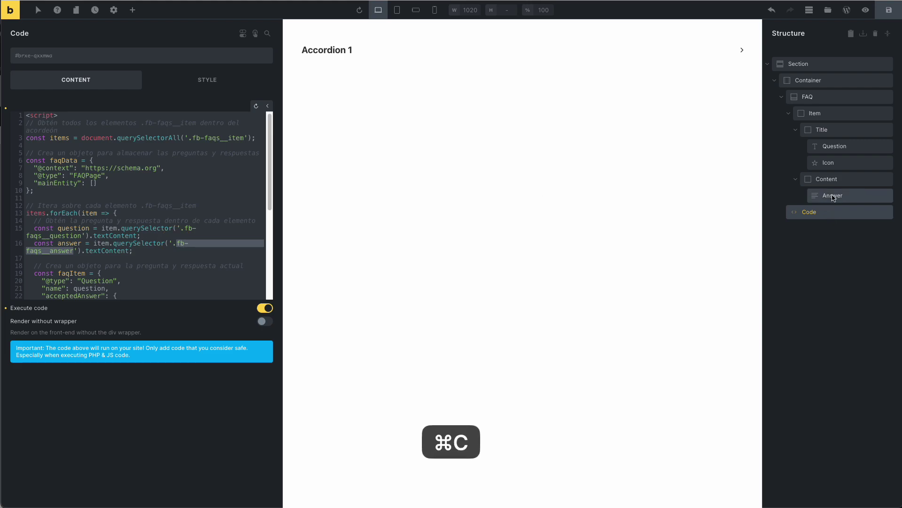
{"action": "left_click", "coordinate": [833, 196]}
{"action": "left_click", "coordinate": [71, 56]}
{"action": "key", "text": "super+v"}
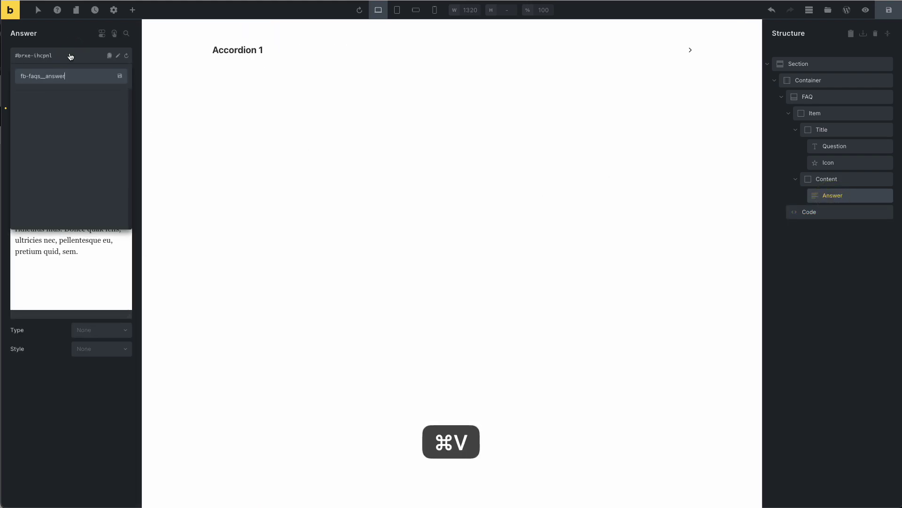
{"action": "key", "text": "Return"}
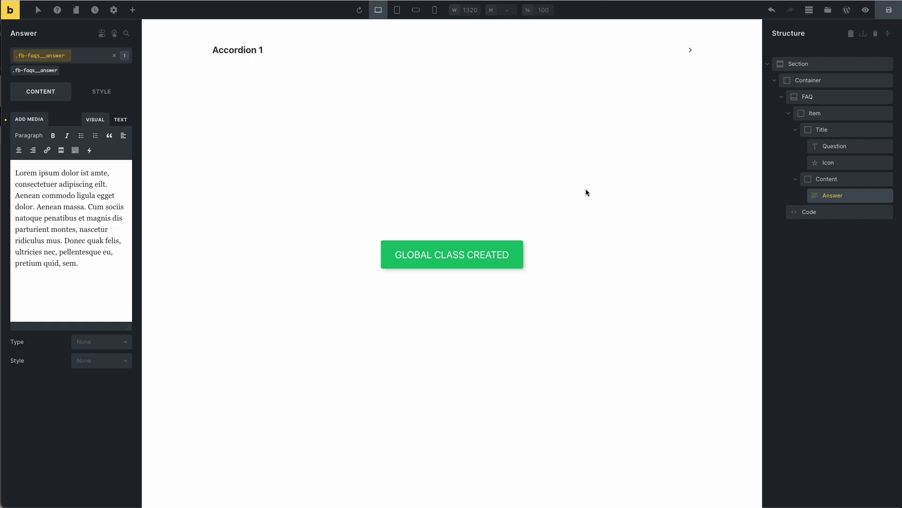
- Duplicate the FAQ item twice to get three questions
{"action": "left_click", "coordinate": [792, 113]}
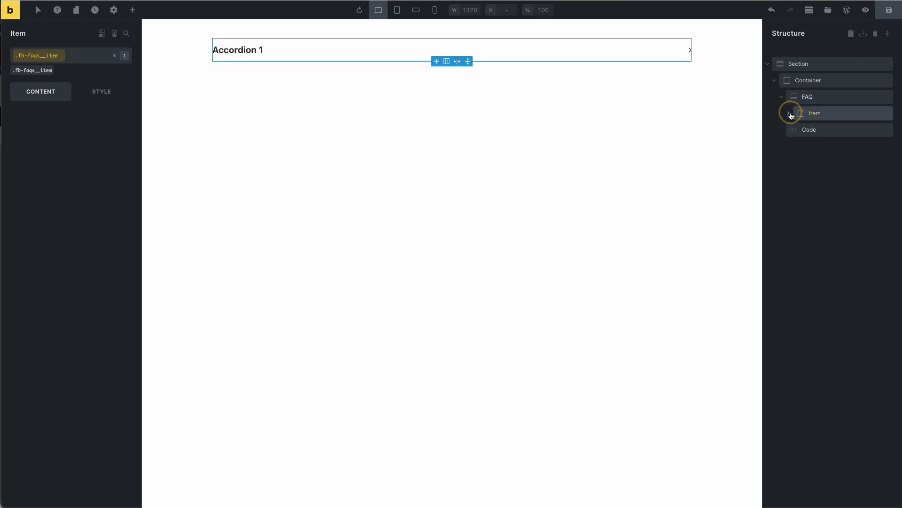
{"action": "right_click", "coordinate": [829, 120]}
{"action": "left_click", "coordinate": [821, 160]}
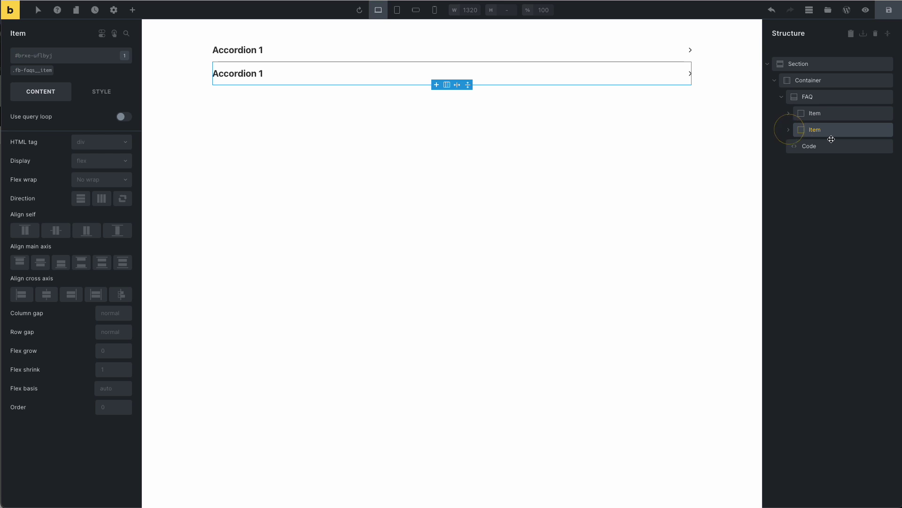
{"action": "right_click", "coordinate": [830, 137]}
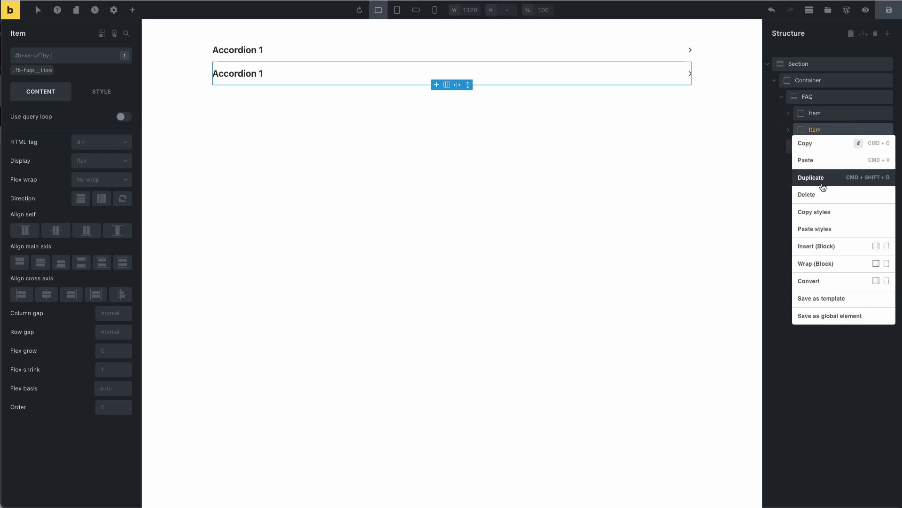
{"action": "left_click", "coordinate": [824, 186]}
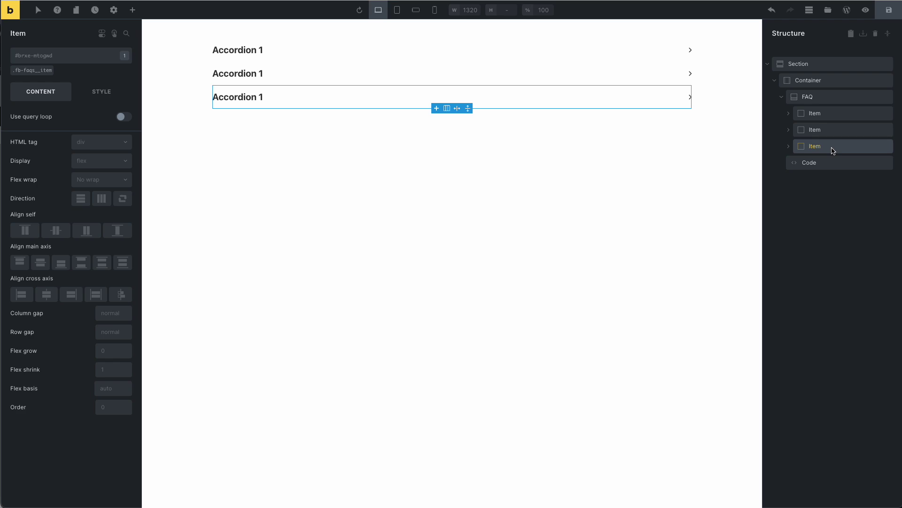
- Change the first question's text to 'Accordion question 1'
{"action": "left_click", "coordinate": [826, 116]}
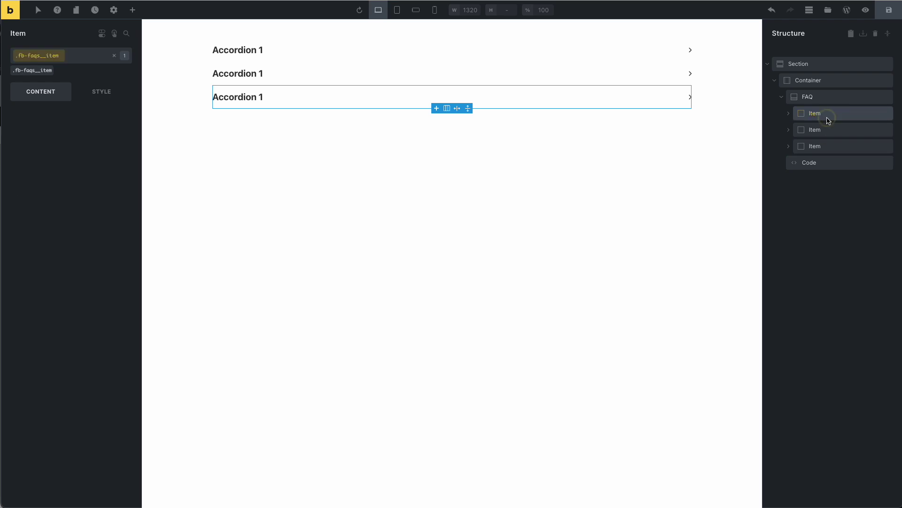
{"action": "left_click", "coordinate": [790, 113]}
{"action": "left_click", "coordinate": [834, 146]}
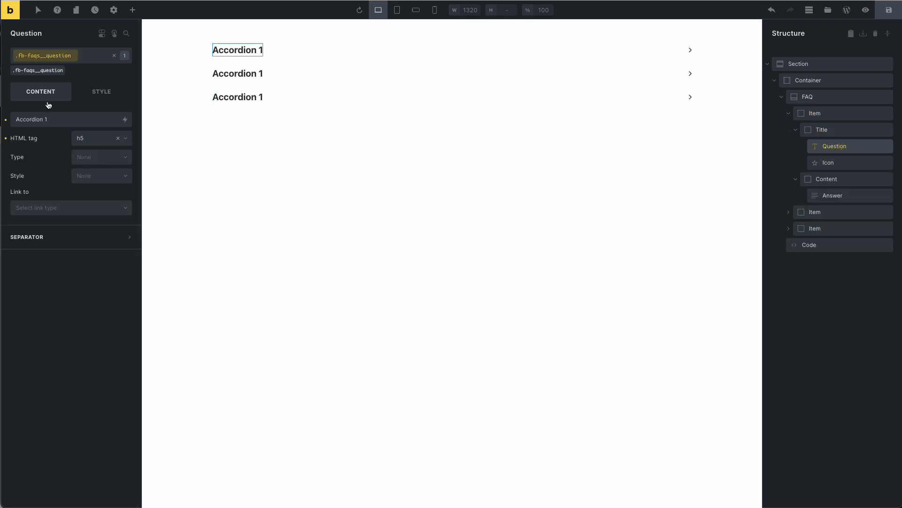
{"action": "double_click", "coordinate": [33, 119]}
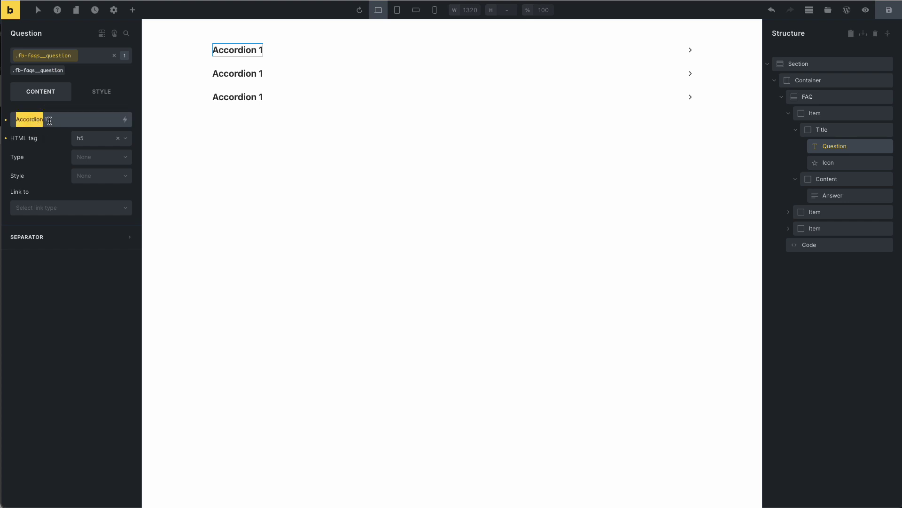
{"action": "left_click", "coordinate": [55, 121]}
{"action": "left_click", "coordinate": [45, 119]}
{"action": "type", "text": "question"}
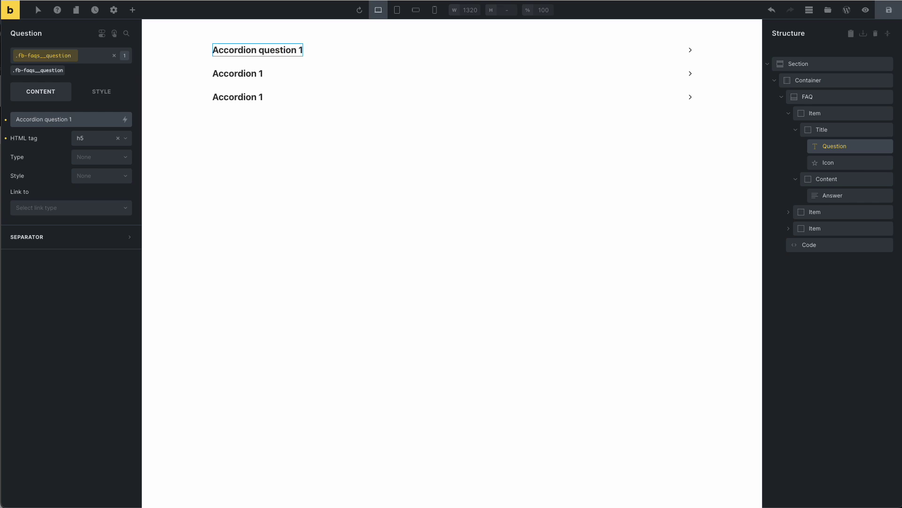
{"action": "triple_click", "coordinate": [49, 119]}
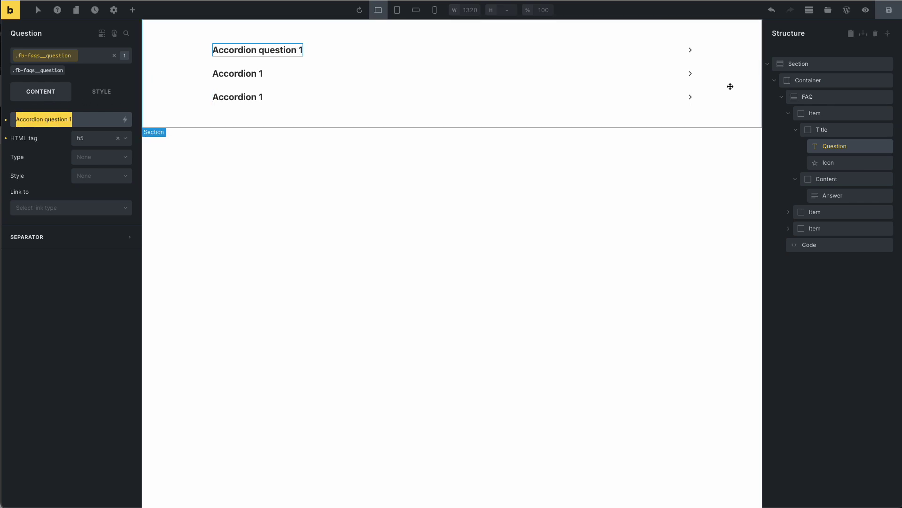
- Retitle the second and third questions 'Two question' and 'Other question'
{"action": "left_click", "coordinate": [248, 73]}
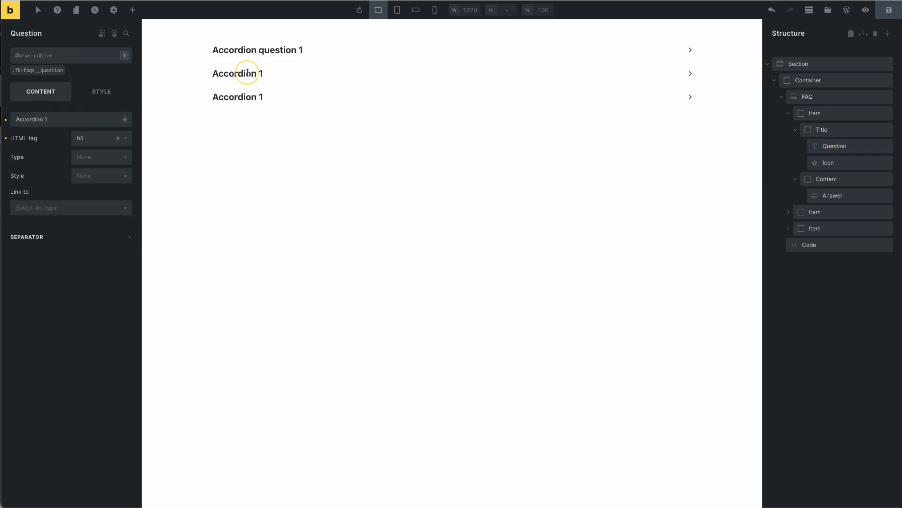
{"action": "triple_click", "coordinate": [60, 118]}
{"action": "type", "text": "T"}
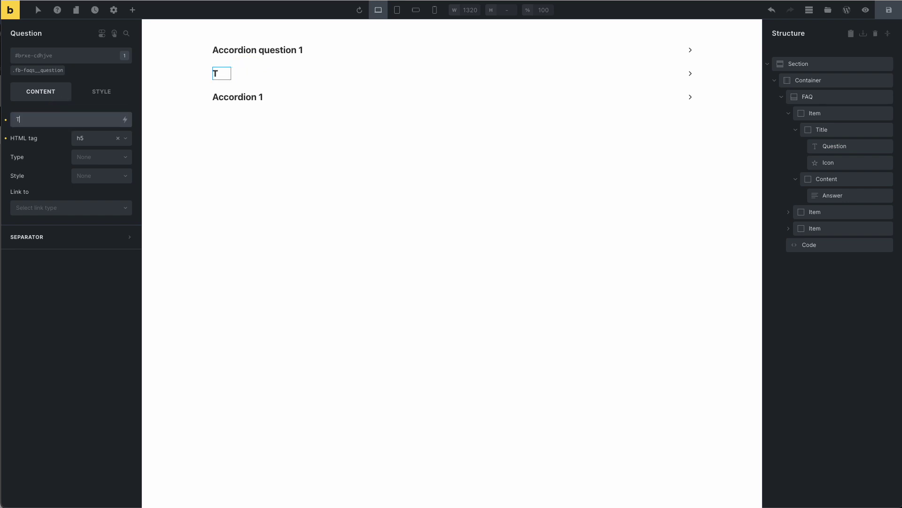
{"action": "type", "text": "wo question"}
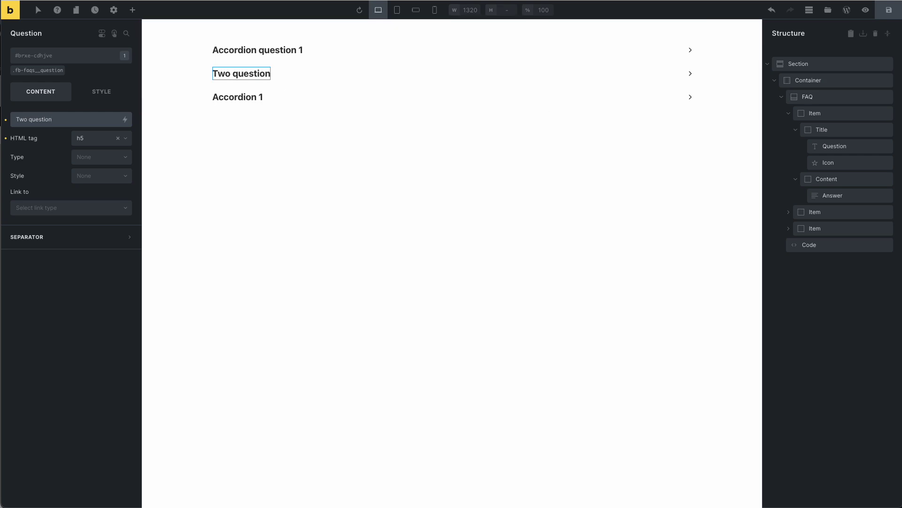
{"action": "left_click", "coordinate": [253, 98]}
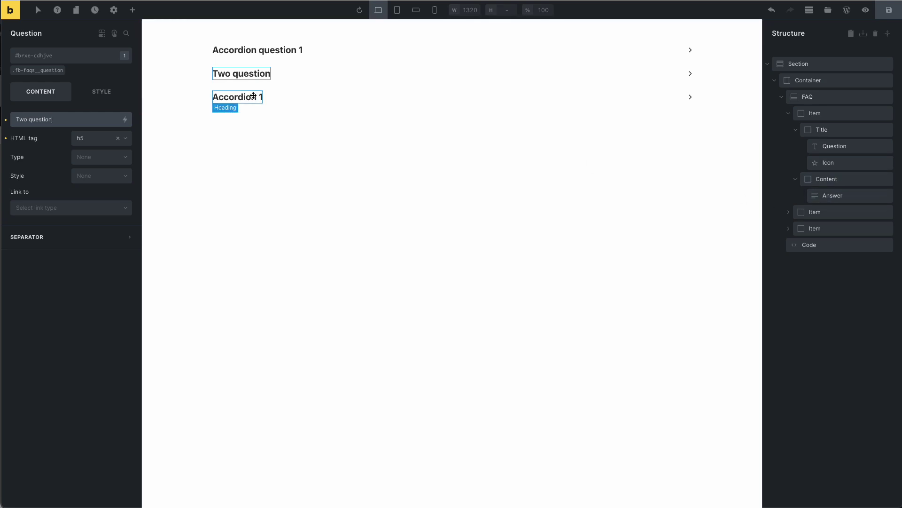
{"action": "triple_click", "coordinate": [57, 119]}
{"action": "type", "text": "Other question"}
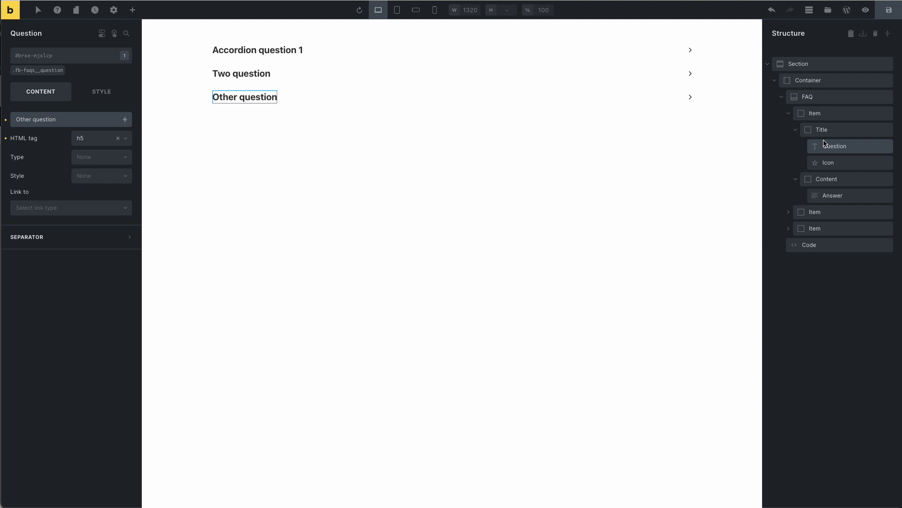
{"action": "left_click", "coordinate": [789, 114]}
- Delete the first two sentences of the first FAQ answer
{"action": "left_click", "coordinate": [789, 114]}
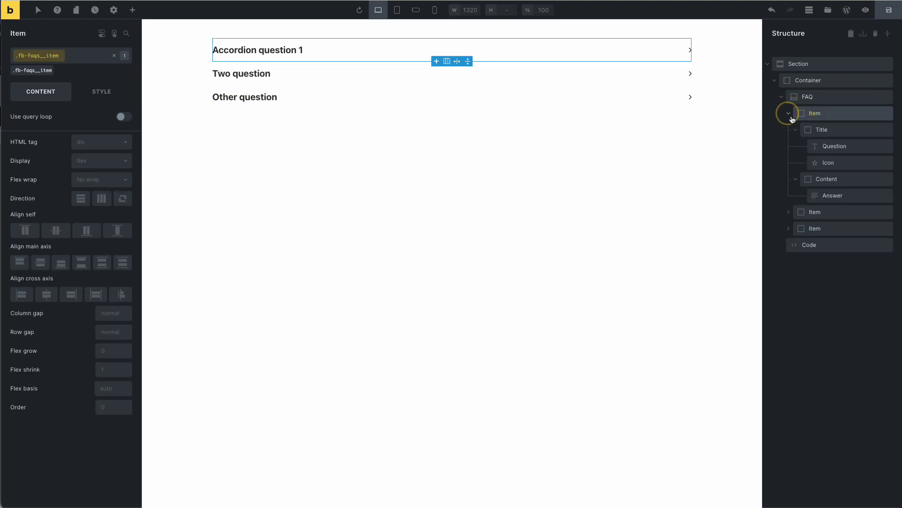
{"action": "left_click", "coordinate": [830, 196]}
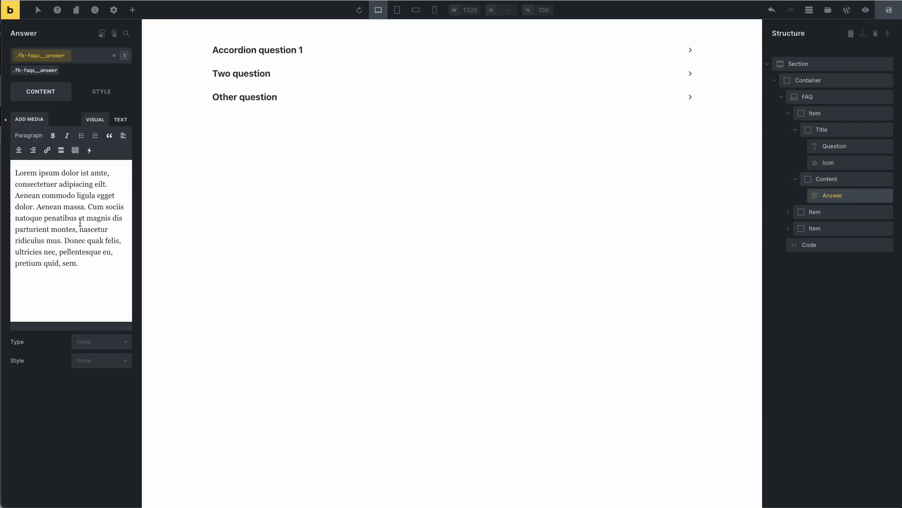
{"action": "left_click", "coordinate": [69, 239]}
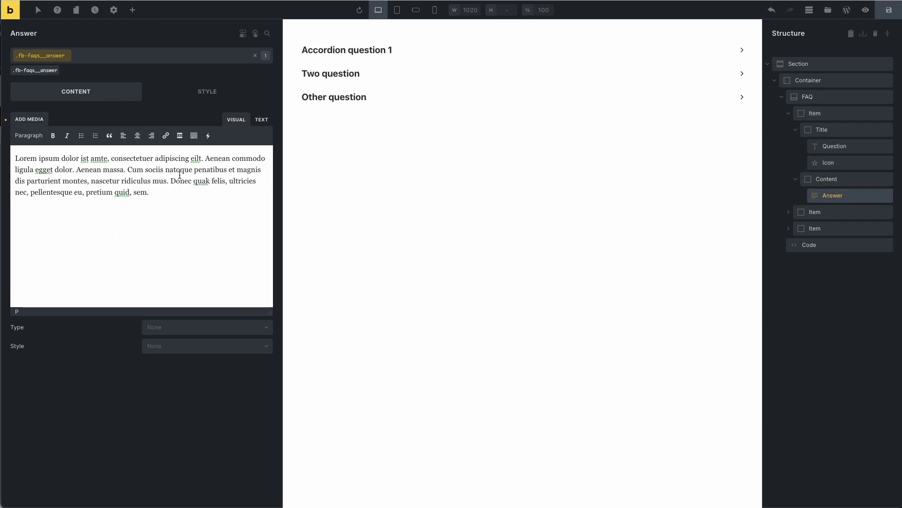
{"action": "left_click_drag", "start_coordinate": [125, 171], "coordinate": [15, 158]}
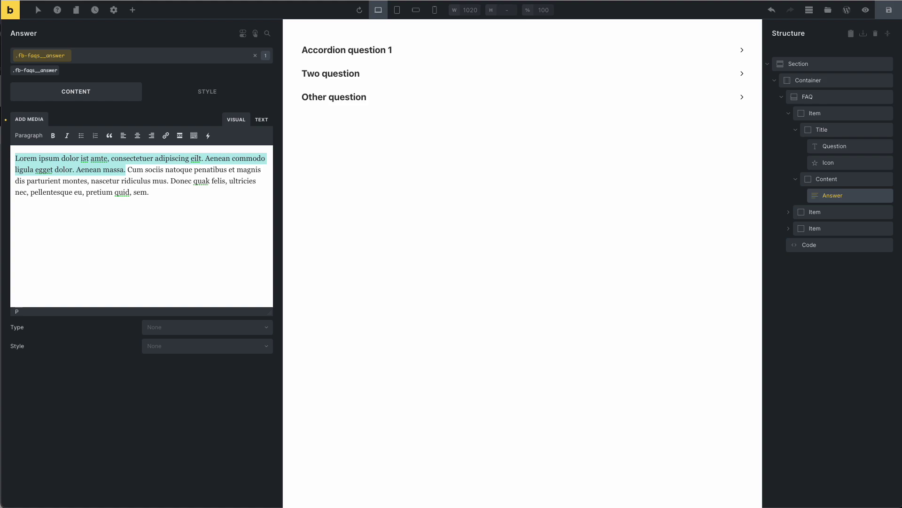
{"action": "key", "text": "BackSpace"}
- Trim the third answer to its final 'Donec…' sentence, save, and view the live page
{"action": "left_click", "coordinate": [789, 212]}
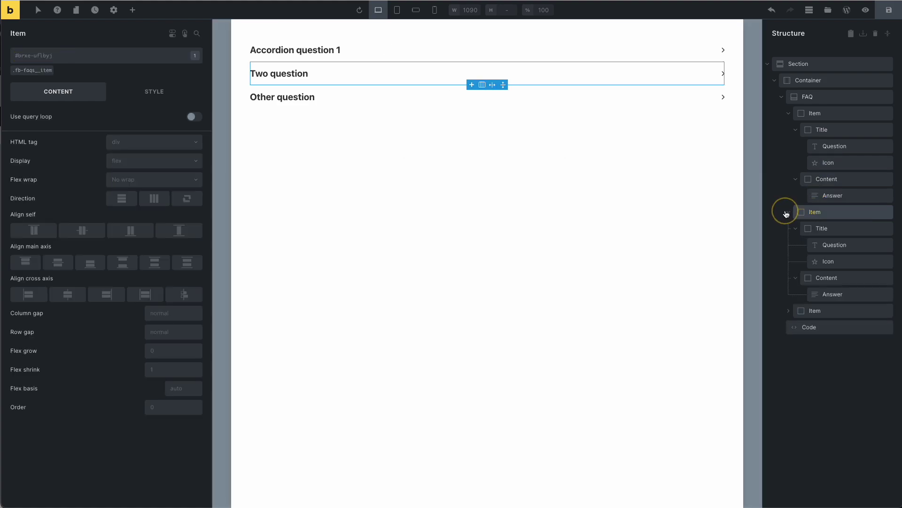
{"action": "left_click", "coordinate": [790, 311]}
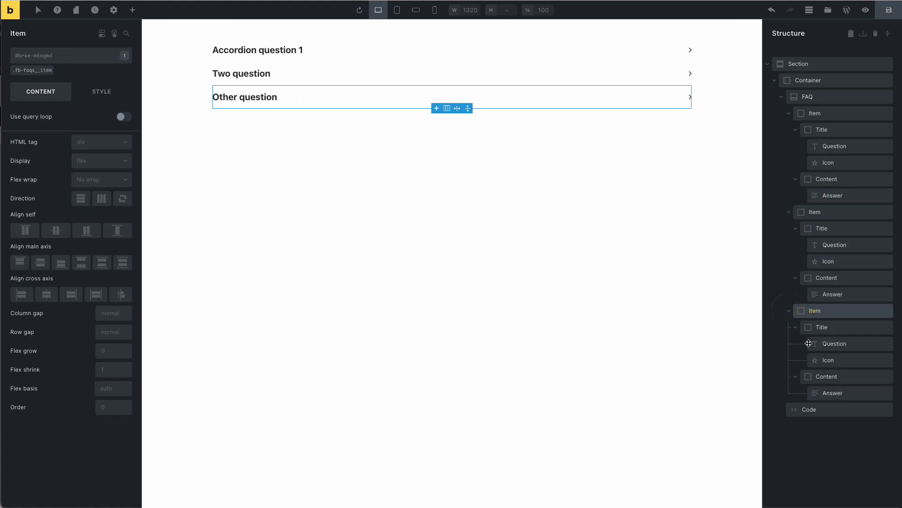
{"action": "left_click", "coordinate": [833, 392]}
{"action": "left_click", "coordinate": [58, 235]}
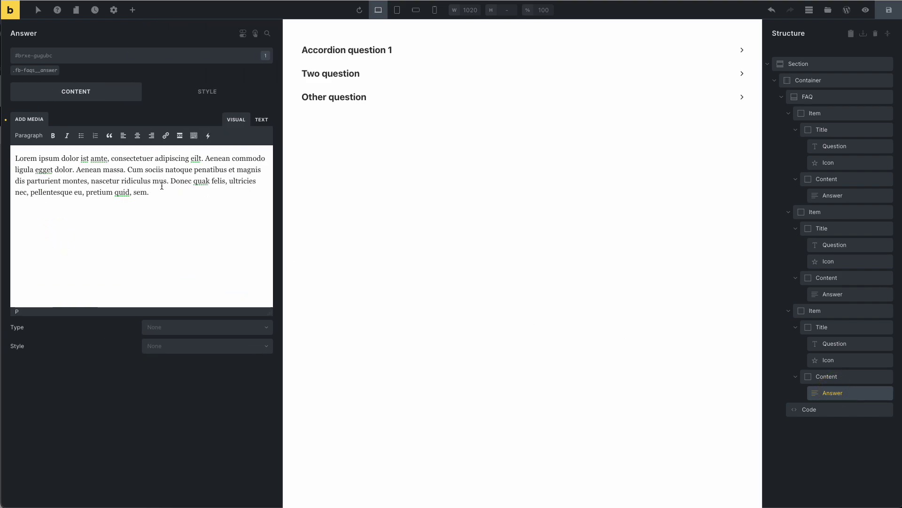
{"action": "left_click_drag", "start_coordinate": [172, 181], "coordinate": [15, 158]}
{"action": "key", "text": "BackSpace"}
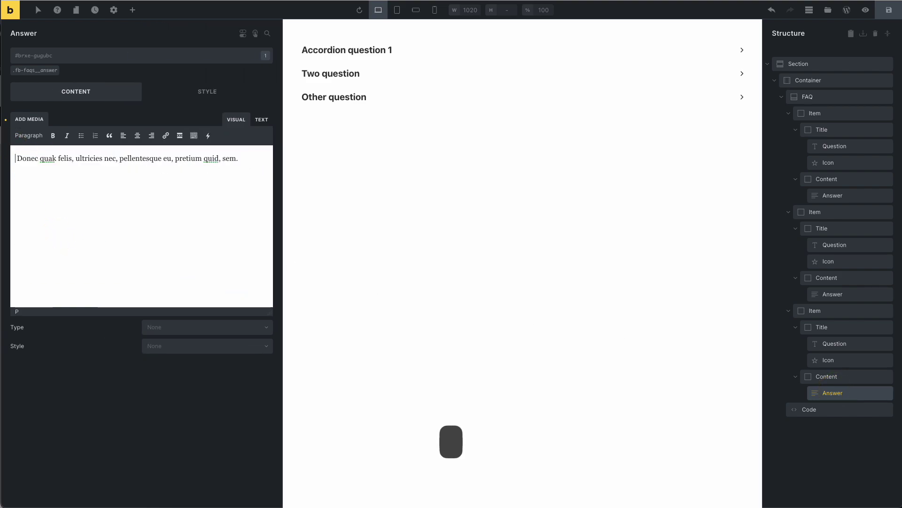
{"action": "left_click", "coordinate": [889, 10]}
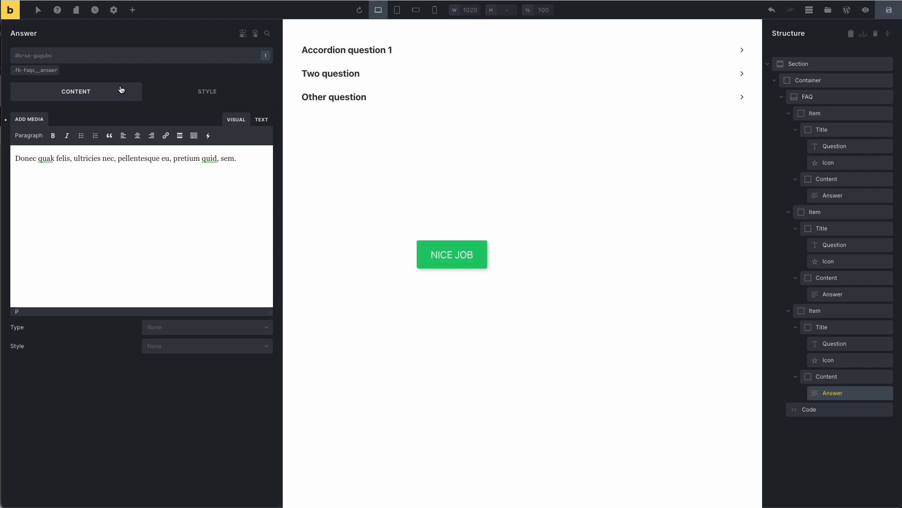
{"action": "left_click", "coordinate": [10, 10]}
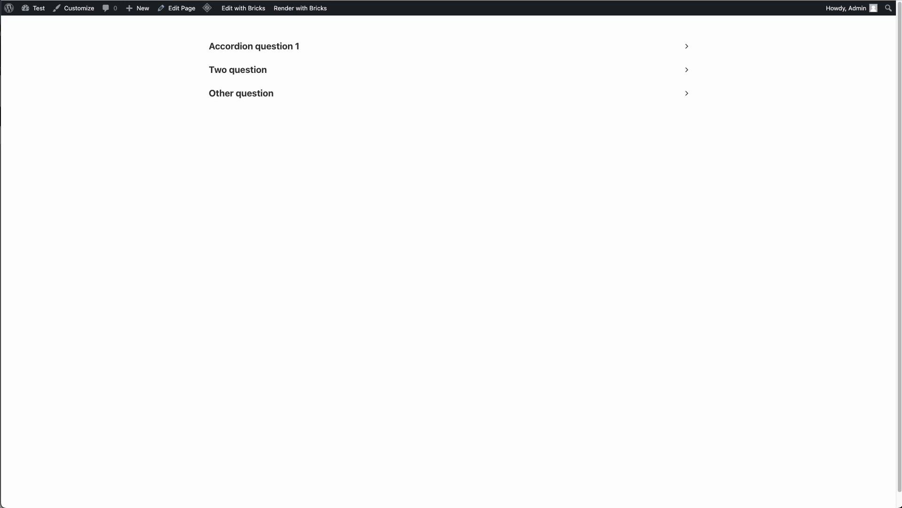
- Inspect the live page's application/ld+json FAQPage script in the head, then copy the page URL
{"action": "right_click", "coordinate": [188, 227]}
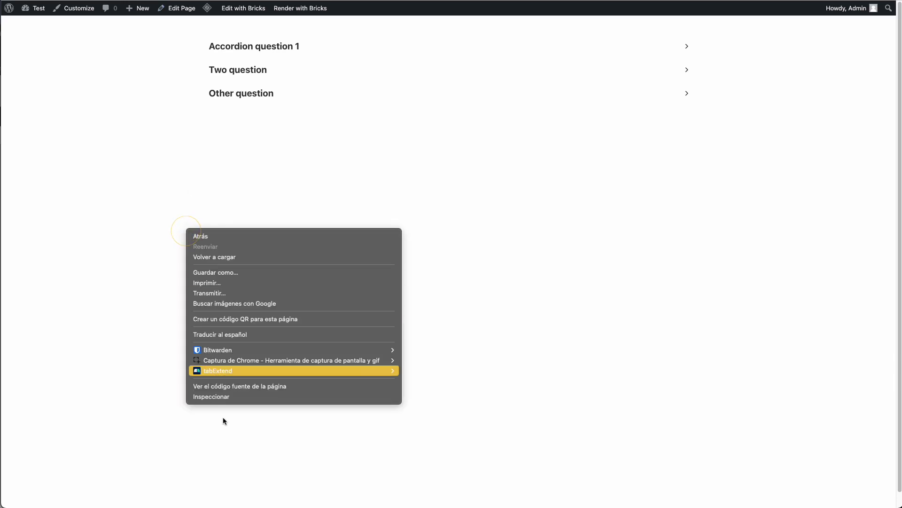
{"action": "left_click", "coordinate": [221, 396]}
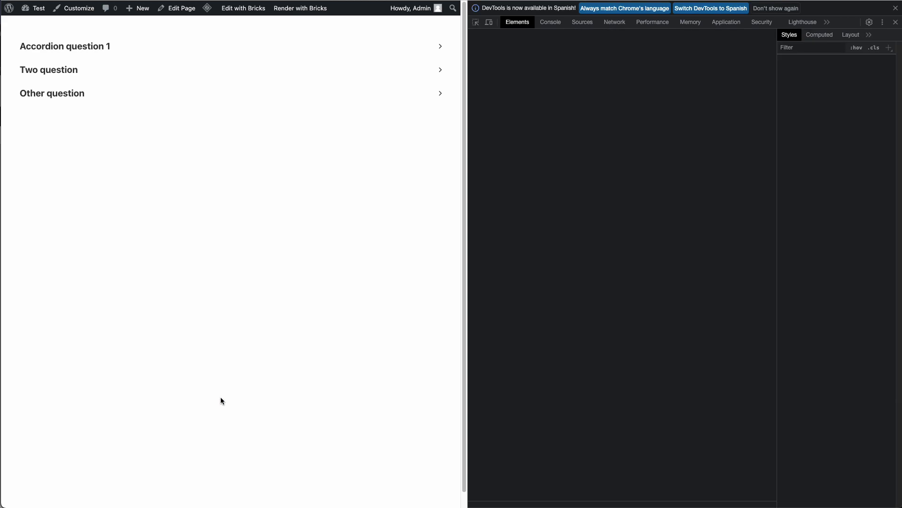
{"action": "left_click", "coordinate": [483, 49]}
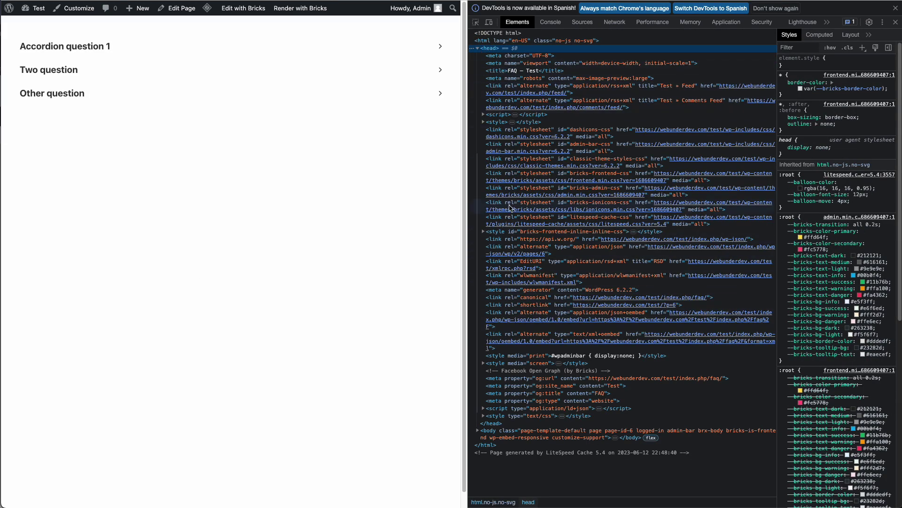
{"action": "left_click", "coordinate": [483, 408]}
{"action": "scroll", "coordinate": [529, 416], "scroll_direction": "down", "scroll_amount": 5}
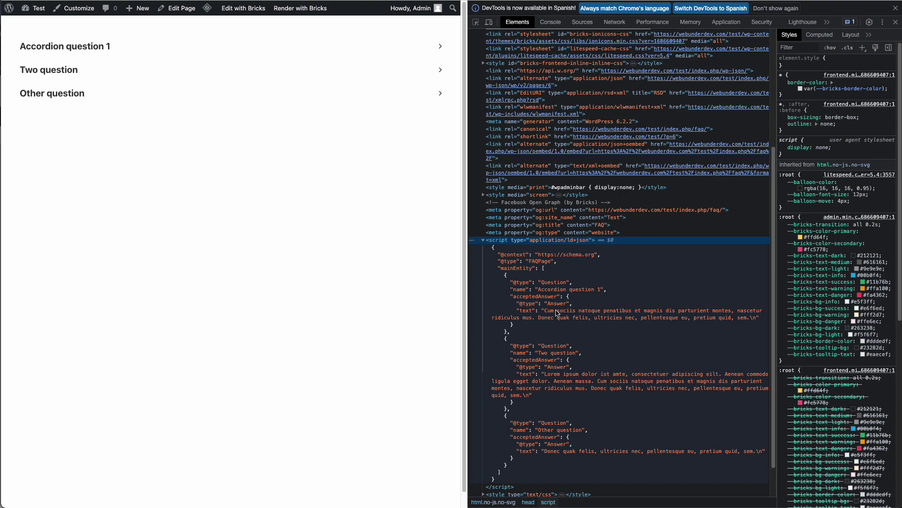
{"action": "scroll", "coordinate": [576, 393], "scroll_direction": "down", "scroll_amount": 2}
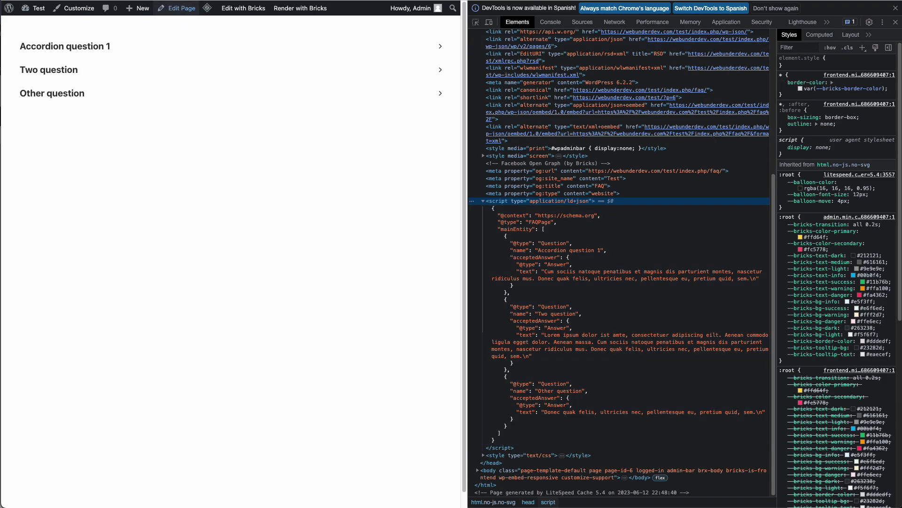
{"action": "key", "text": "super+Tab"}
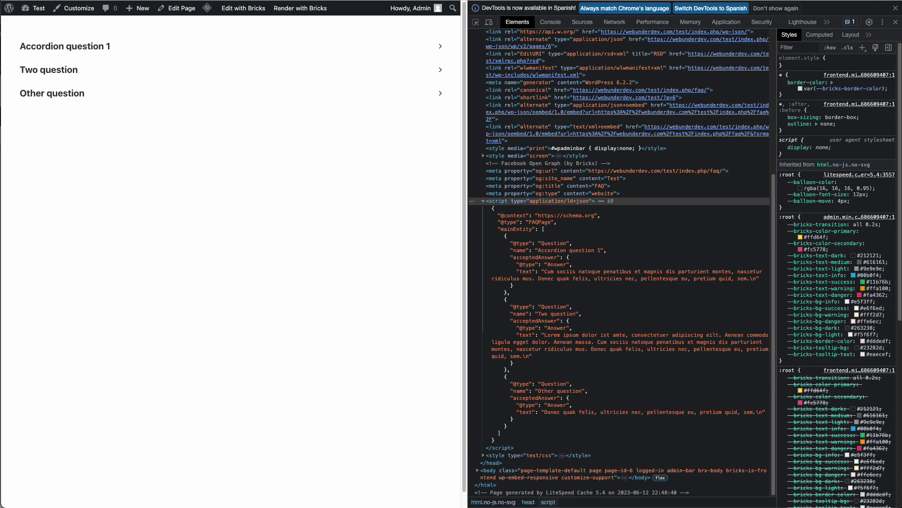
{"action": "key", "text": "super+c"}
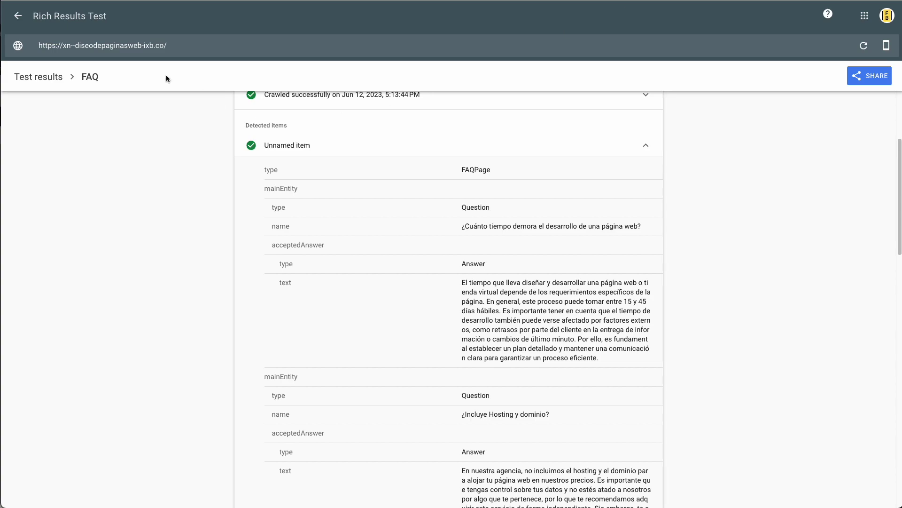
- Run the Rich Results Test on the live FAQ page URL
{"action": "triple_click", "coordinate": [101, 45]}
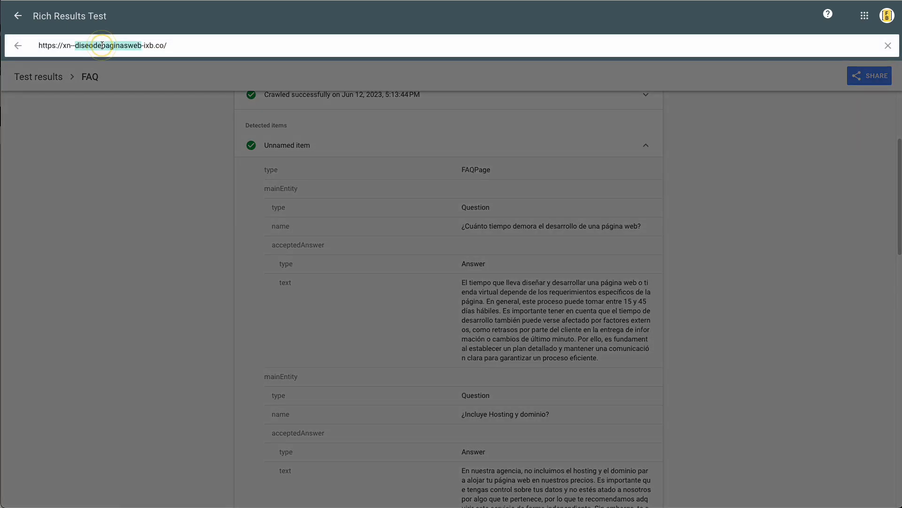
{"action": "key", "text": "super+v"}
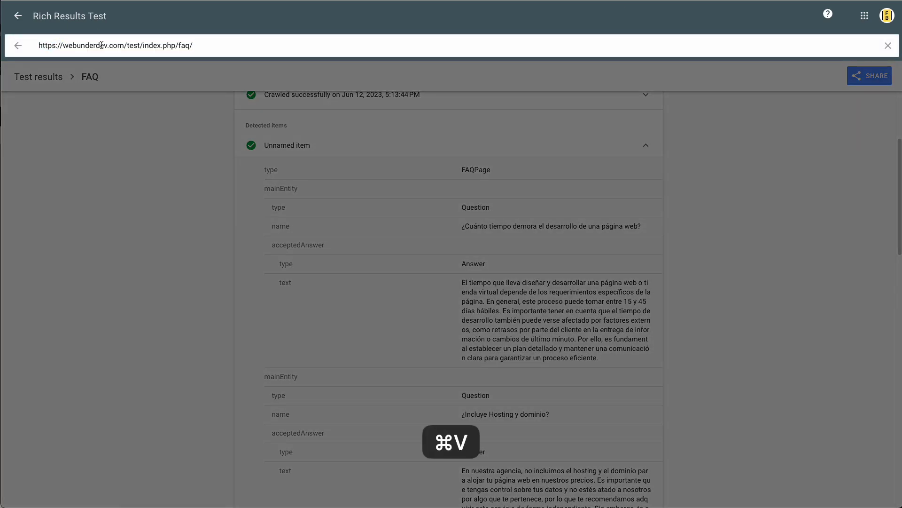
{"action": "key", "text": "Return"}
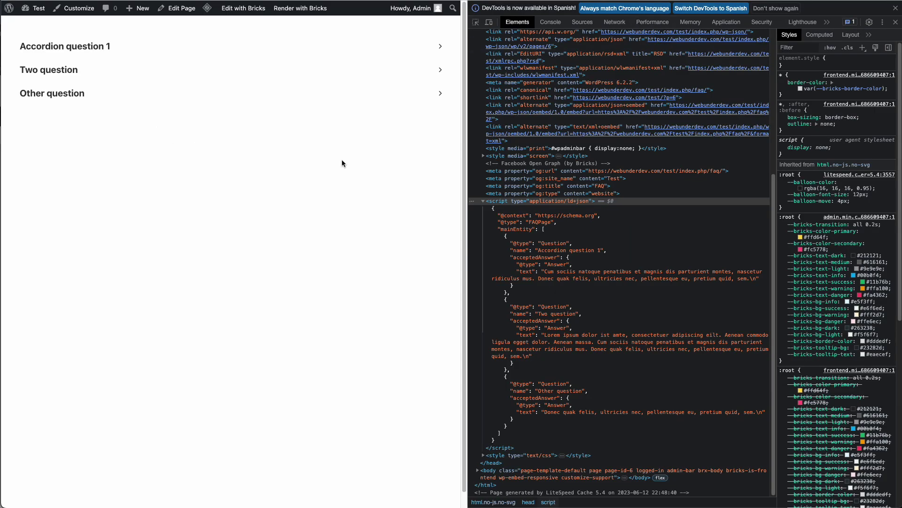
{"action": "left_click", "coordinate": [895, 22]}
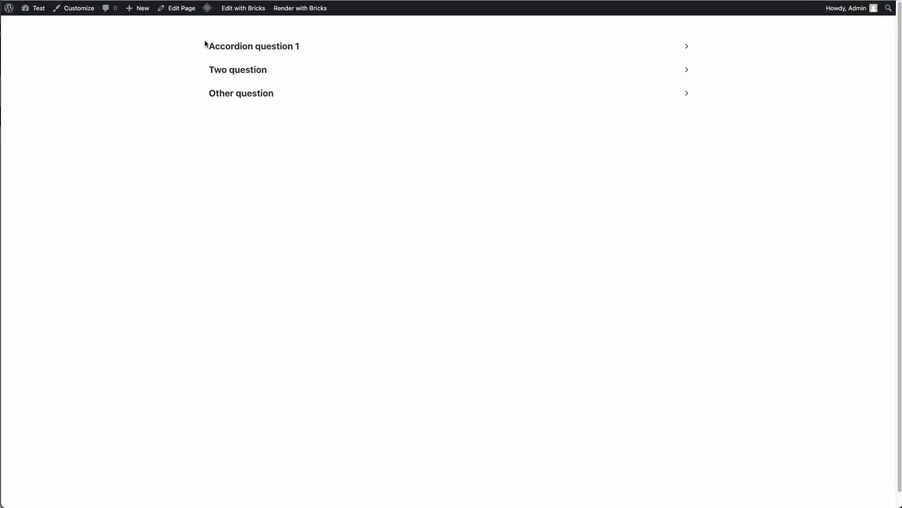
{"action": "left_click", "coordinate": [235, 10]}
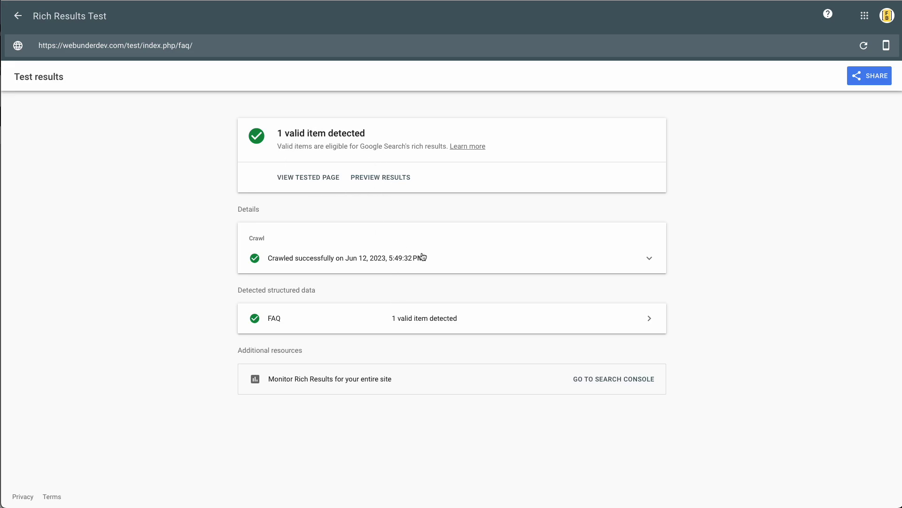
- Check each of the three detected questions and answers against the tested HTML
{"action": "left_click", "coordinate": [308, 326]}
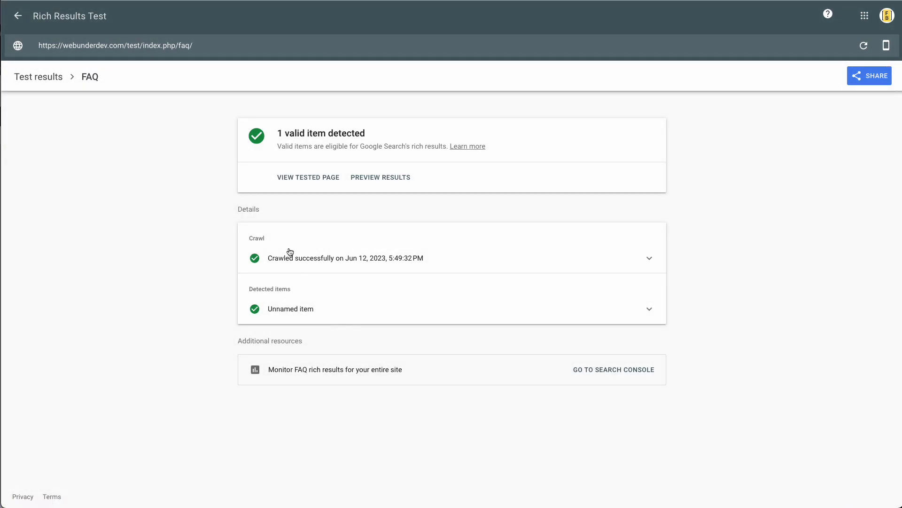
{"action": "left_click", "coordinate": [382, 316]}
{"action": "scroll", "coordinate": [390, 318], "scroll_direction": "down", "scroll_amount": 3}
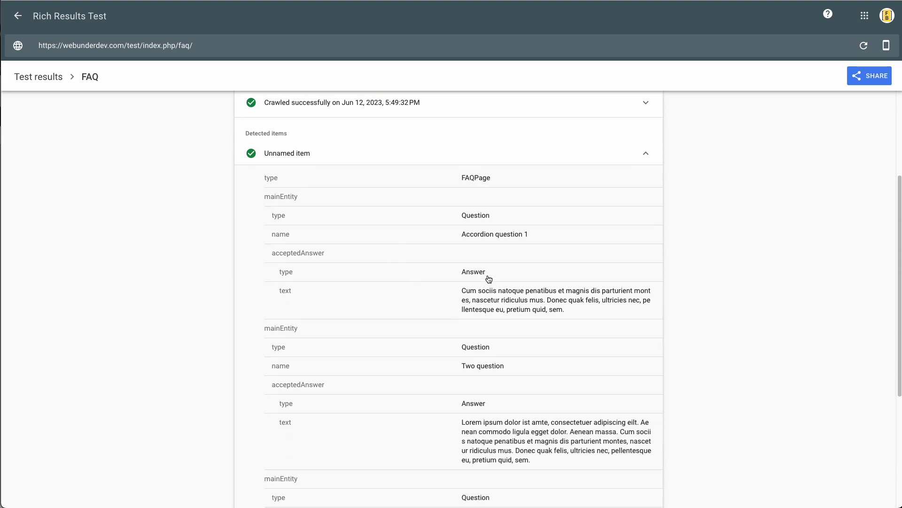
{"action": "left_click", "coordinate": [533, 235]}
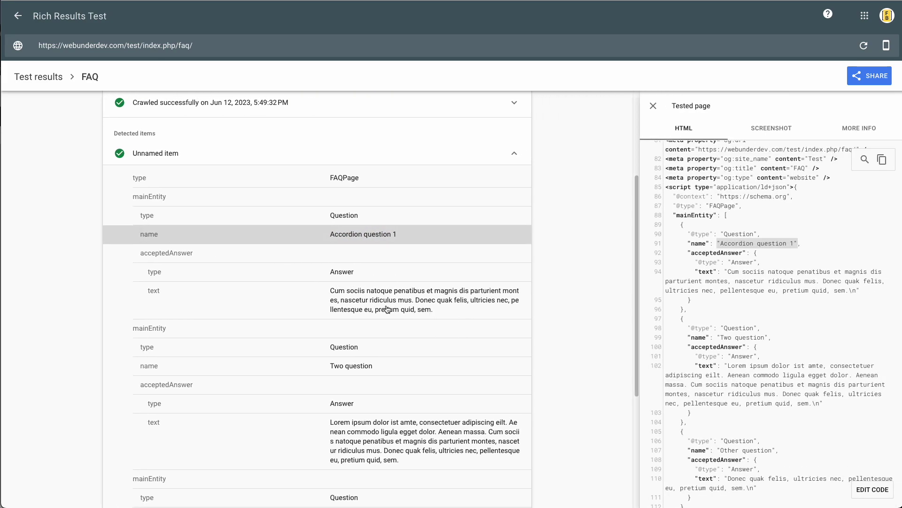
{"action": "left_click", "coordinate": [373, 306]}
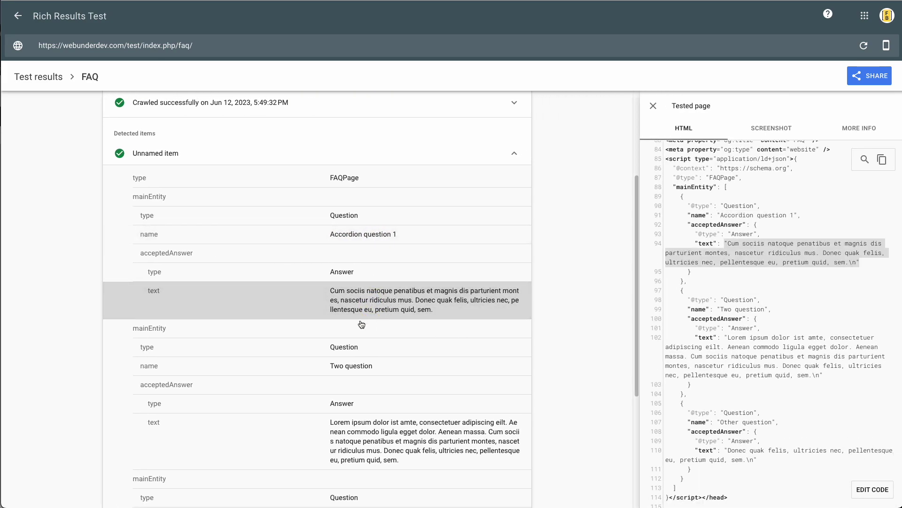
{"action": "scroll", "coordinate": [362, 324], "scroll_direction": "down", "scroll_amount": 3}
{"action": "left_click", "coordinate": [357, 193]}
{"action": "left_click", "coordinate": [363, 281]}
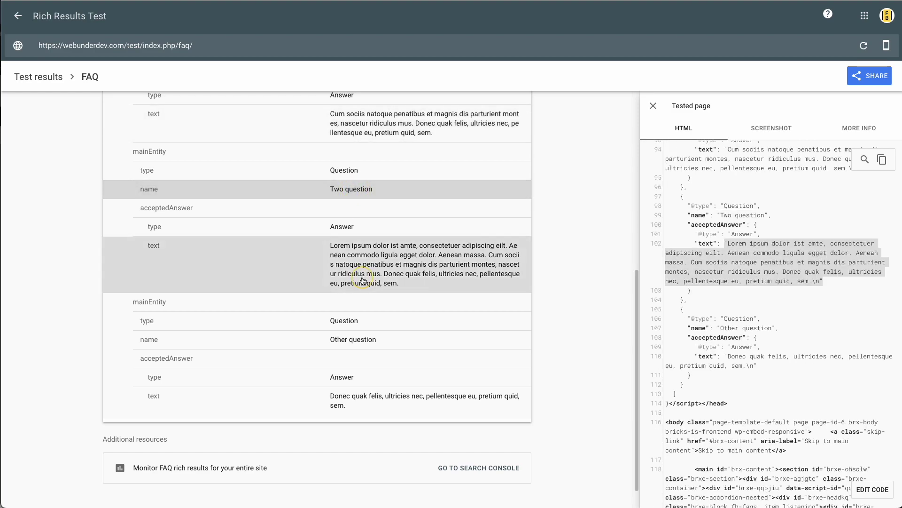
{"action": "left_click", "coordinate": [361, 346]}
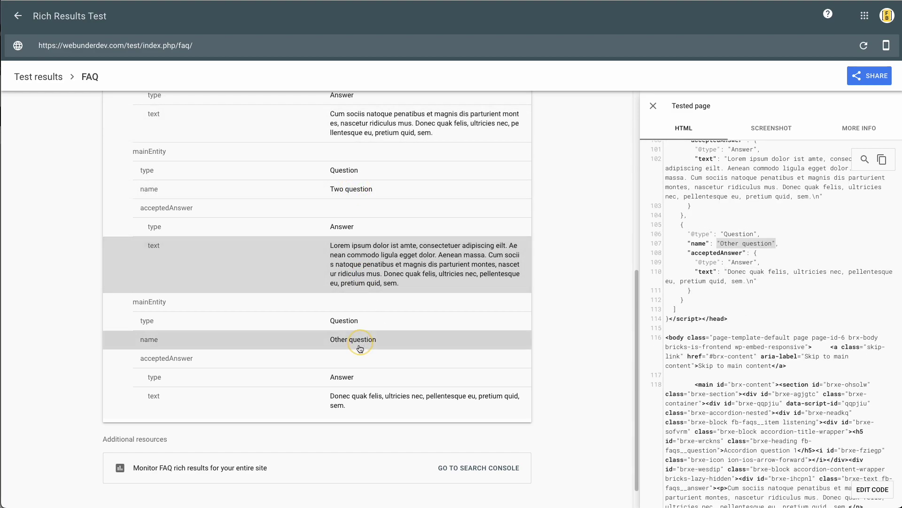
{"action": "left_click", "coordinate": [354, 396]}
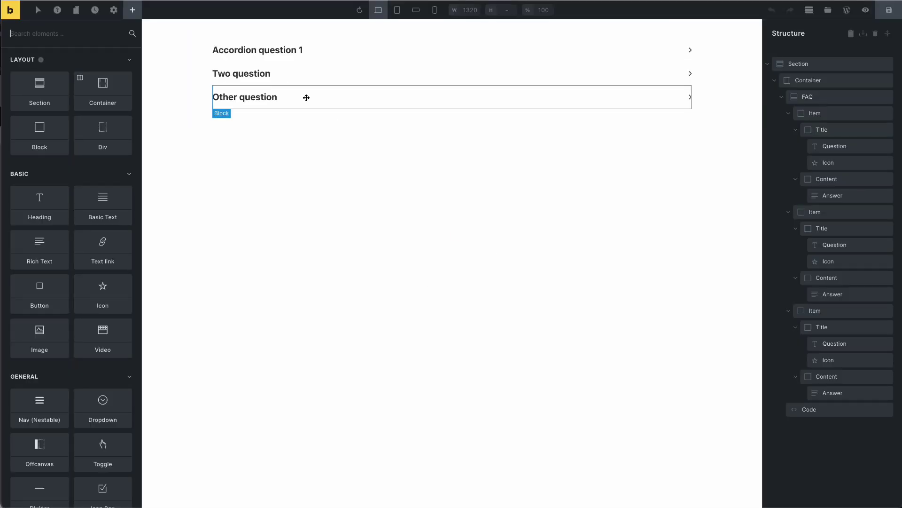
- Duplicate the third FAQ item and retitle the copy 'Other question end'
{"action": "left_click", "coordinate": [306, 97]}
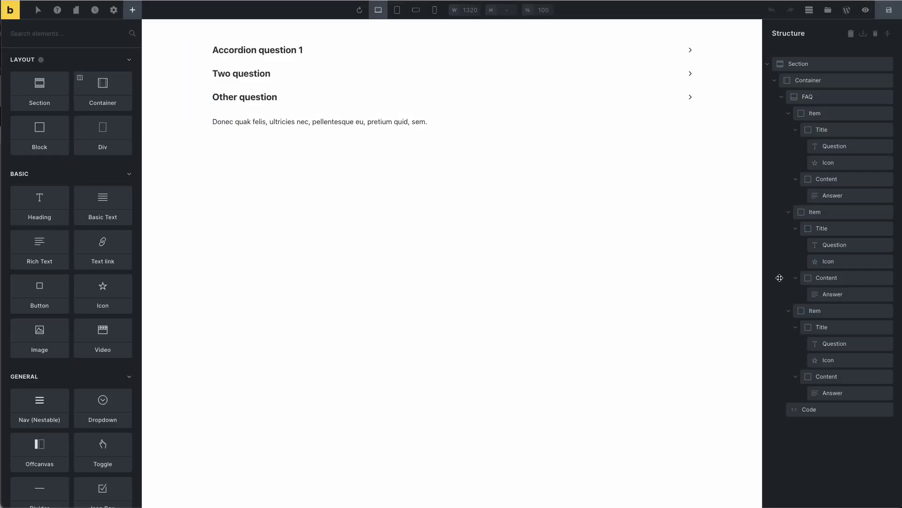
{"action": "left_click", "coordinate": [789, 113]}
{"action": "left_click", "coordinate": [789, 130]}
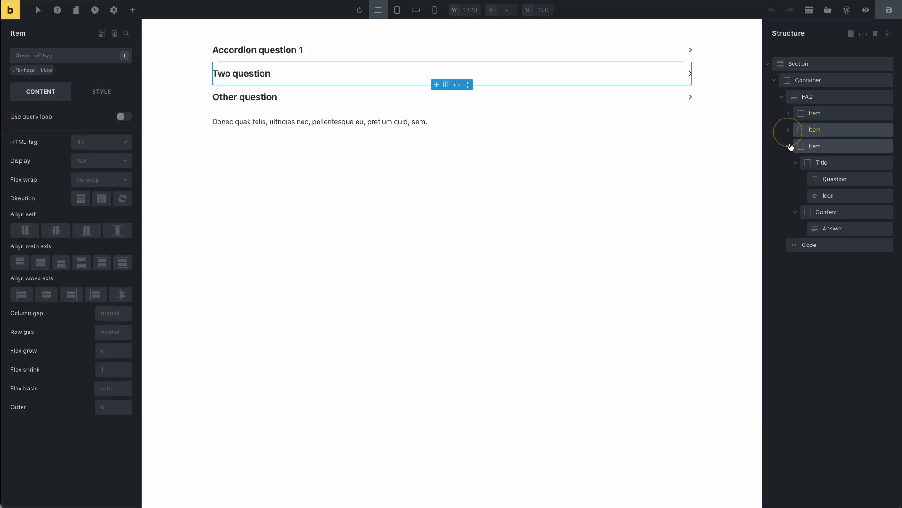
{"action": "left_click", "coordinate": [788, 147]}
{"action": "right_click", "coordinate": [793, 149]}
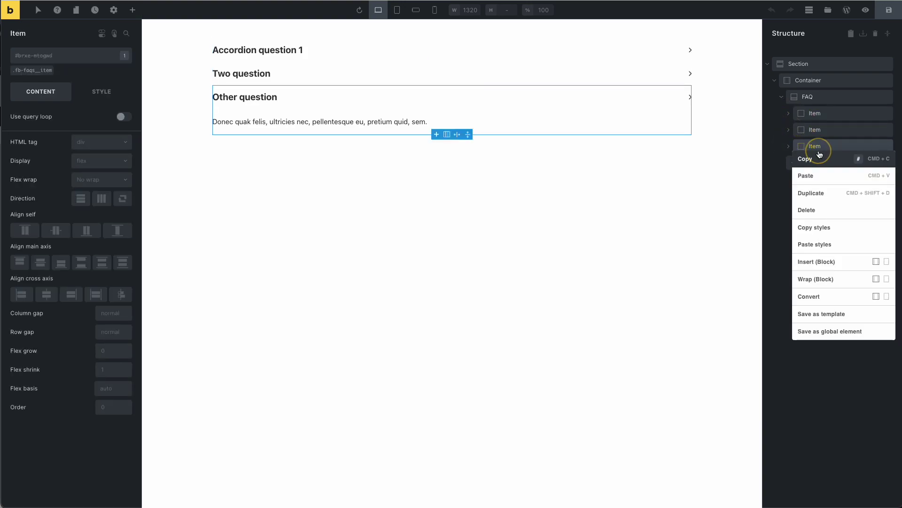
{"action": "left_click", "coordinate": [818, 197]}
{"action": "left_click", "coordinate": [832, 195]}
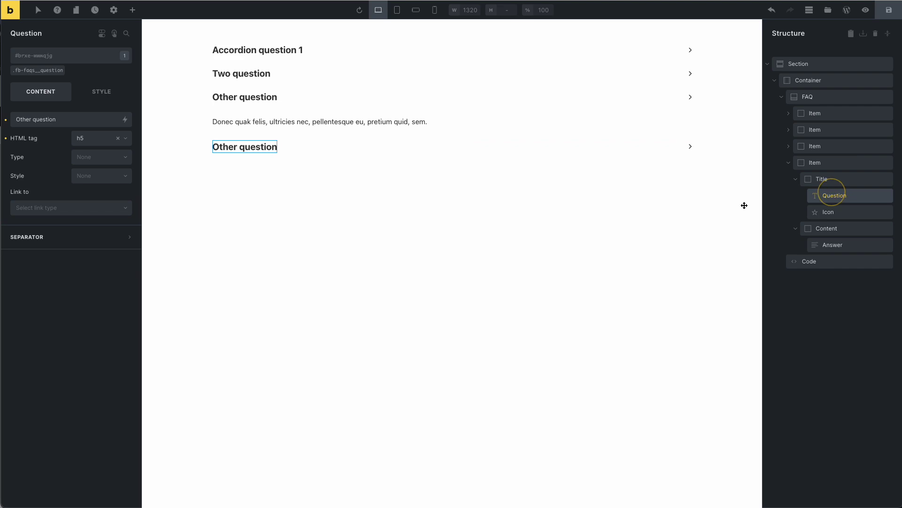
{"action": "left_click", "coordinate": [67, 120]}
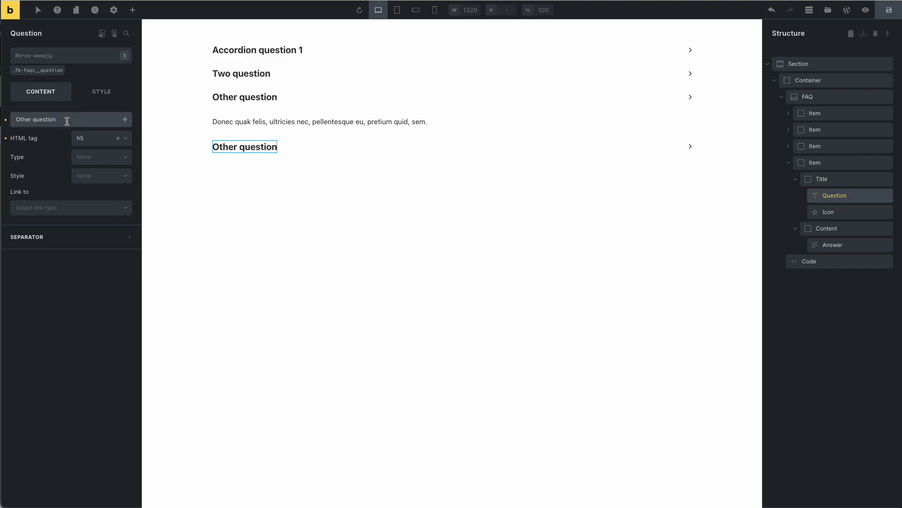
{"action": "type", "text": "end"}
- Prepend 'This is my video' to the fourth item's answer and save the page
{"action": "left_click", "coordinate": [827, 244]}
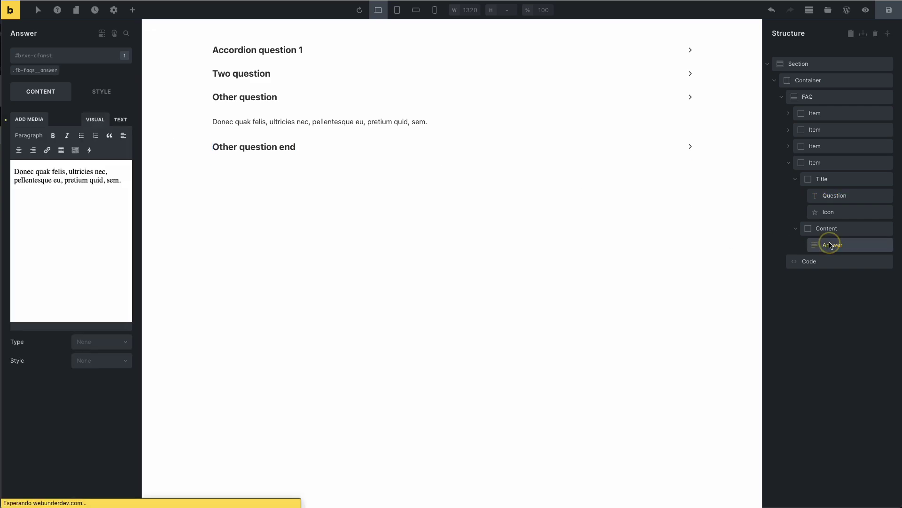
{"action": "left_click", "coordinate": [51, 201]}
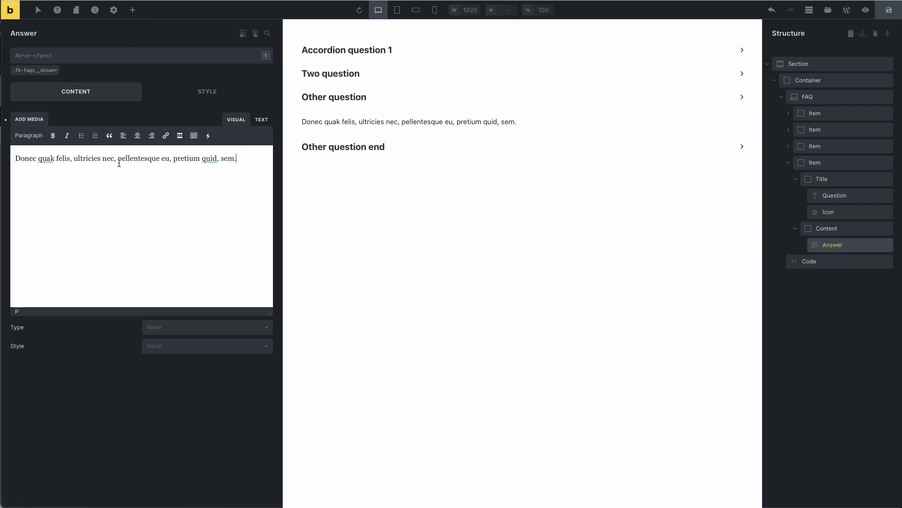
{"action": "left_click", "coordinate": [16, 159]}
{"action": "type", "text": "This is "}
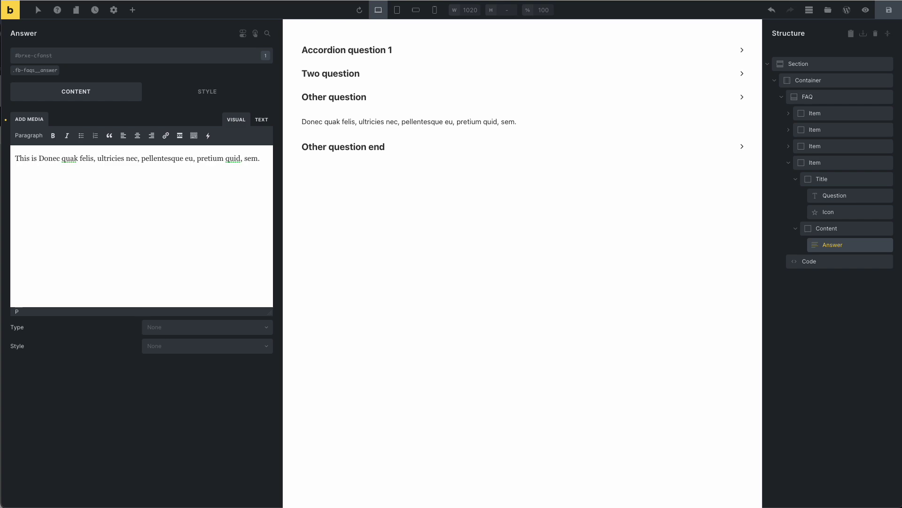
{"action": "type", "text": "my vide"}
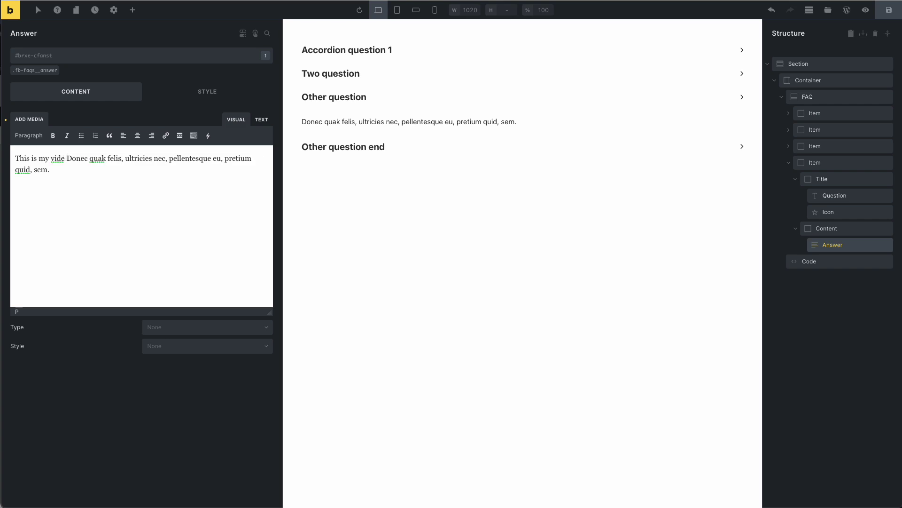
{"action": "key", "text": "BackSpace"}
{"action": "key", "text": "BackSpace"}
{"action": "type", "text": "eo"}
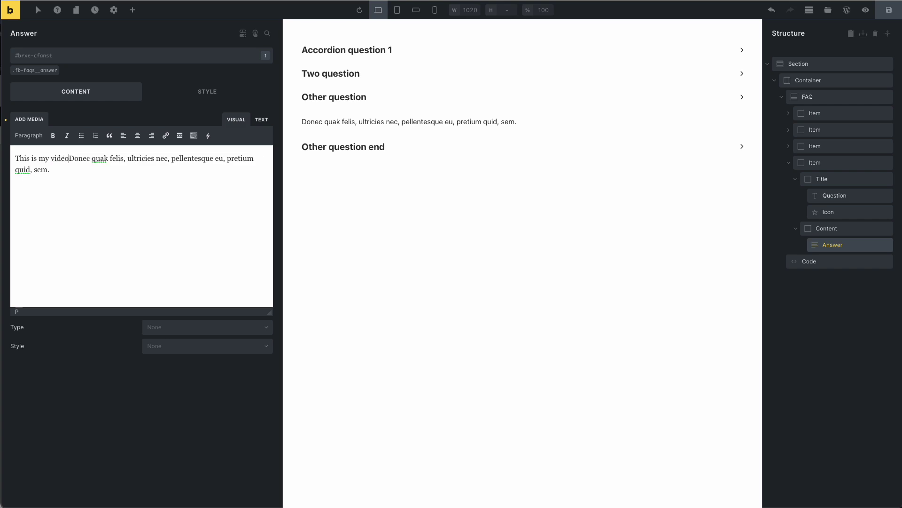
{"action": "left_click", "coordinate": [890, 14]}
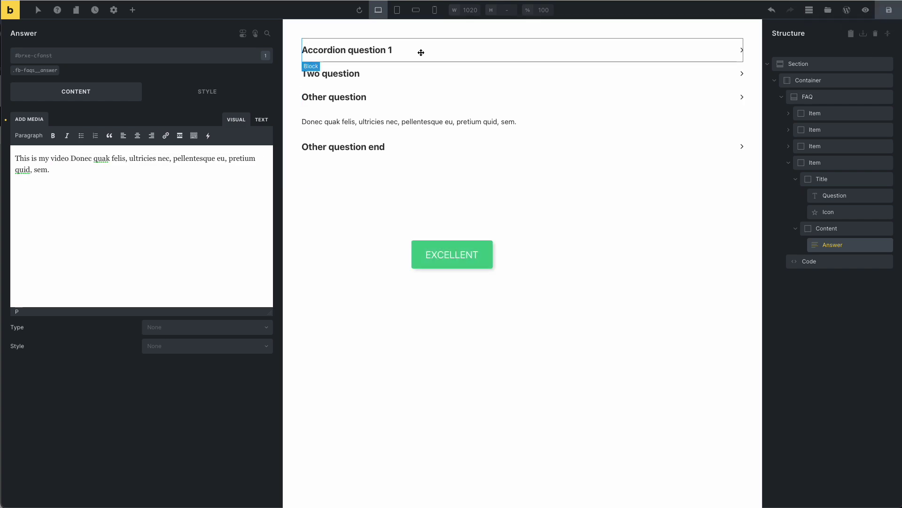
- Inspect the live page and expand its head's FAQPage JSON-LD script to confirm 'Other question end'
{"action": "left_click", "coordinate": [10, 10]}
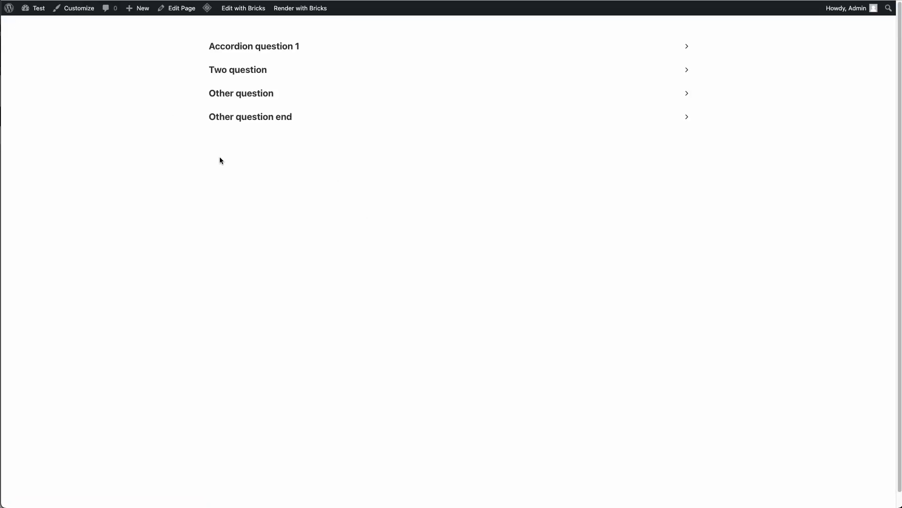
{"action": "right_click", "coordinate": [220, 157]}
{"action": "left_click", "coordinate": [258, 324]}
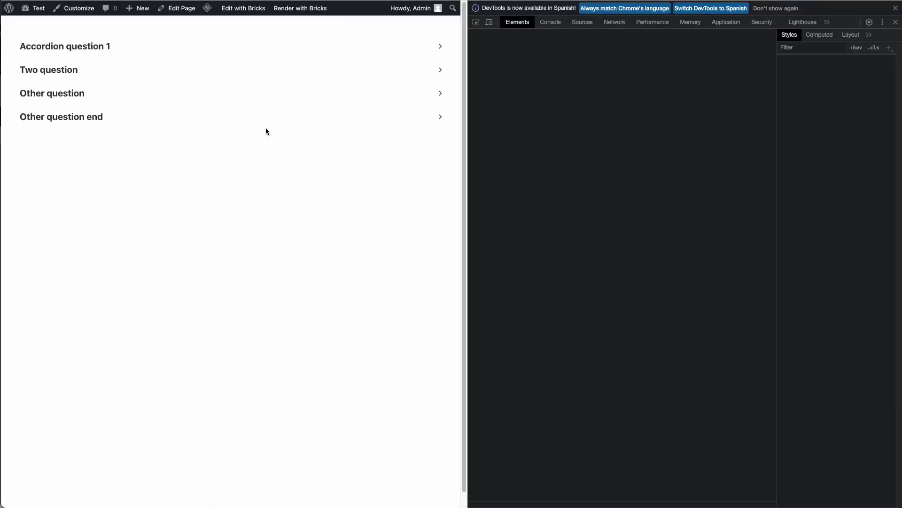
{"action": "left_click", "coordinate": [478, 49]}
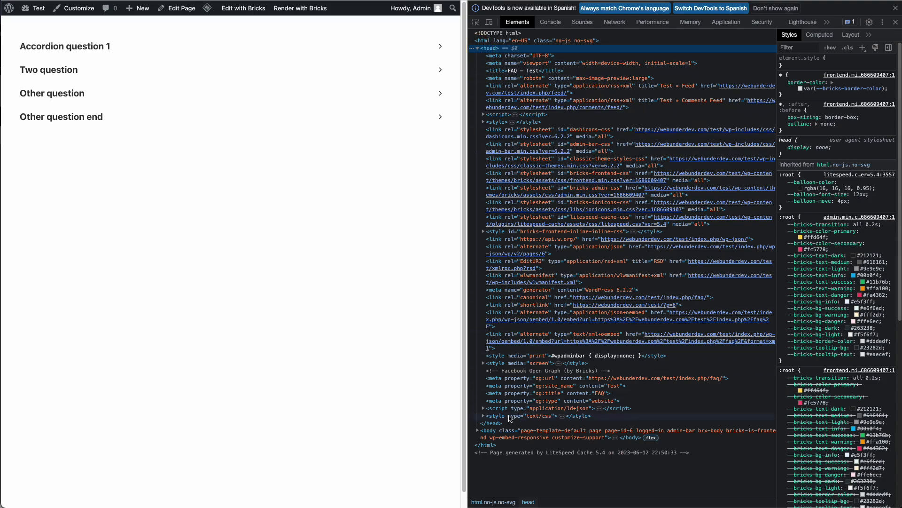
{"action": "left_click", "coordinate": [483, 408]}
{"action": "scroll", "coordinate": [559, 408], "scroll_direction": "down", "scroll_amount": 5}
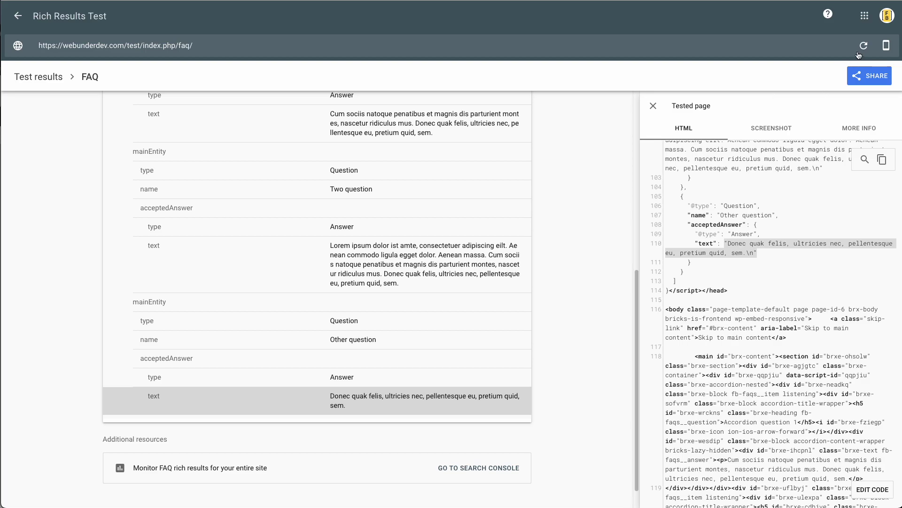
- Retest the URL and scroll the FAQPage item to find 'Other question end' and its 'This is my video' answer
{"action": "left_click", "coordinate": [863, 46]}
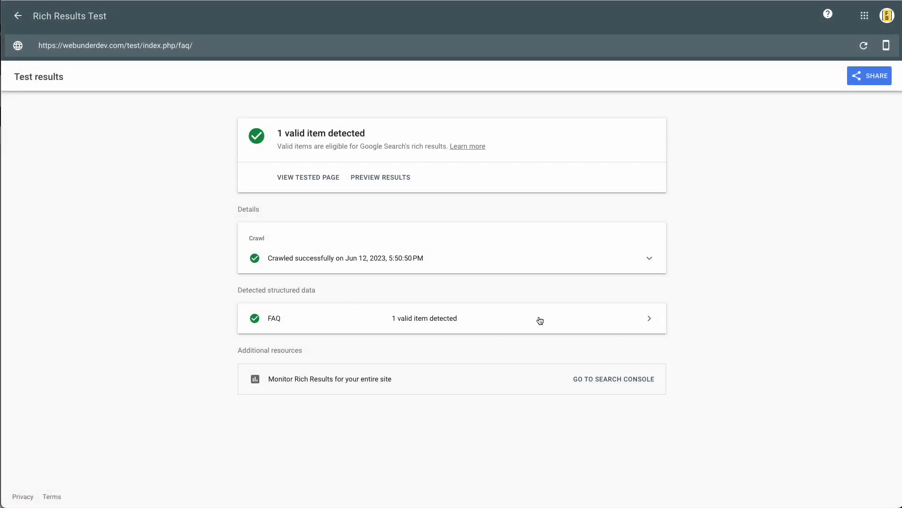
{"action": "left_click", "coordinate": [543, 318]}
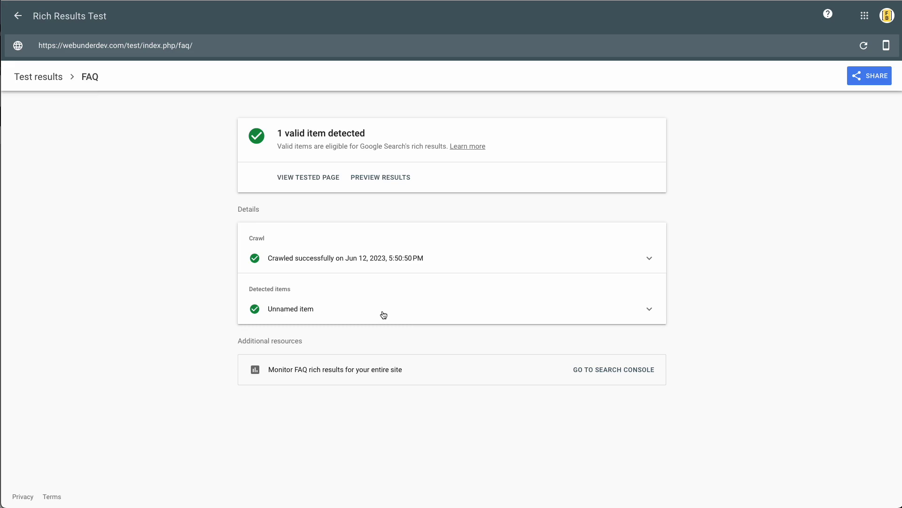
{"action": "left_click", "coordinate": [384, 315]}
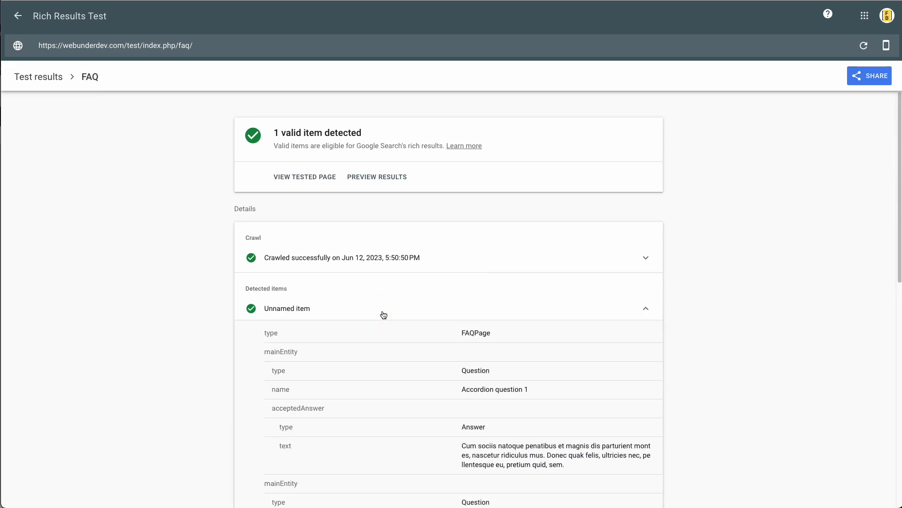
{"action": "scroll", "coordinate": [384, 315], "scroll_direction": "down", "scroll_amount": 2}
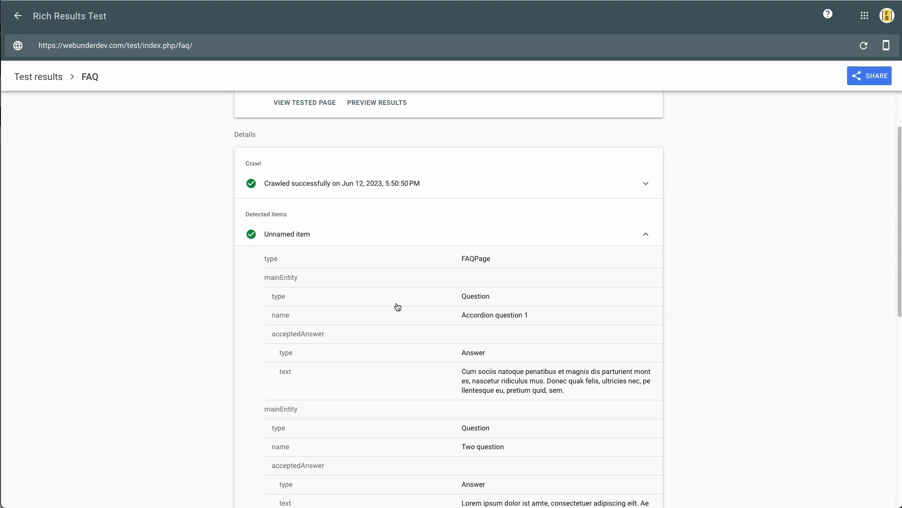
{"action": "scroll", "coordinate": [397, 306], "scroll_direction": "down", "scroll_amount": 8}
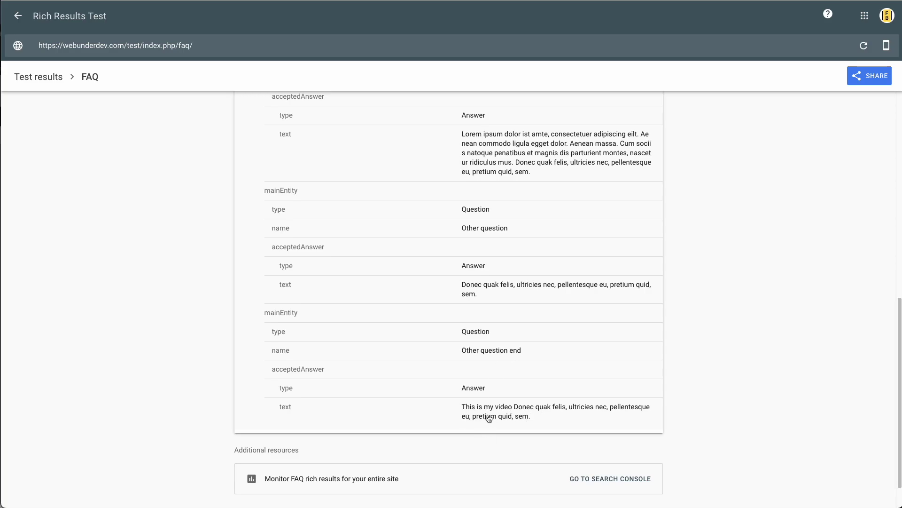
{"action": "scroll", "coordinate": [489, 414], "scroll_direction": "up", "scroll_amount": 10}
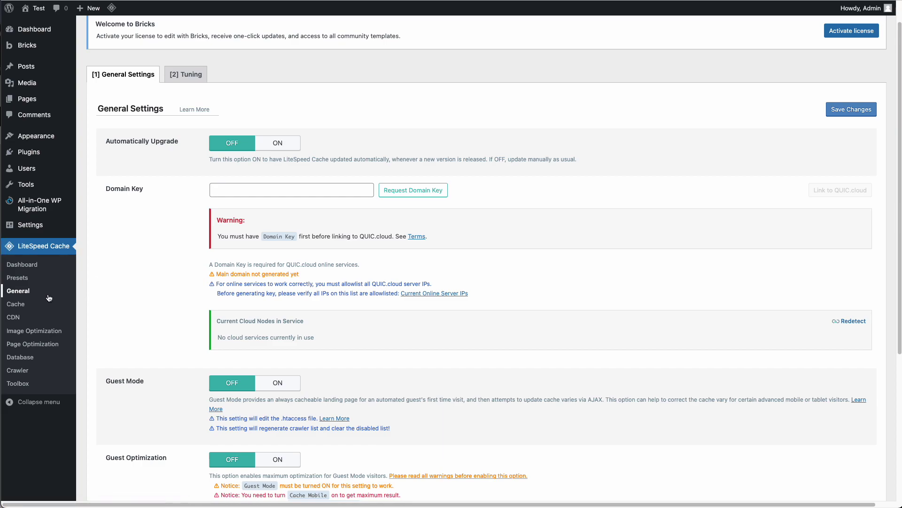
{"action": "scroll", "coordinate": [337, 321], "scroll_direction": "down", "scroll_amount": 3}
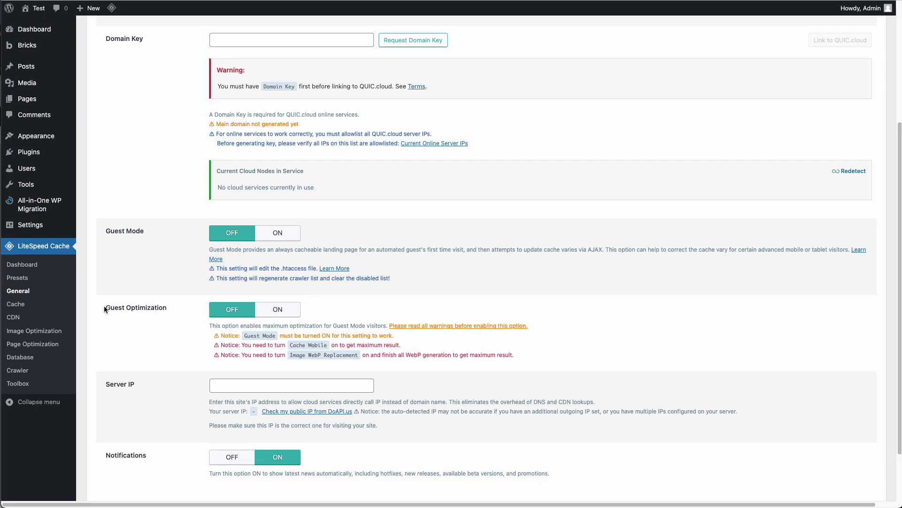
{"action": "mouse_move", "coordinate": [105, 309]}
{"action": "left_mouse_down"}
{"action": "mouse_move", "coordinate": [127, 310]}
{"action": "mouse_move", "coordinate": [109, 311]}
{"action": "left_mouse_up"}
{"action": "triple_click", "coordinate": [123, 314]}
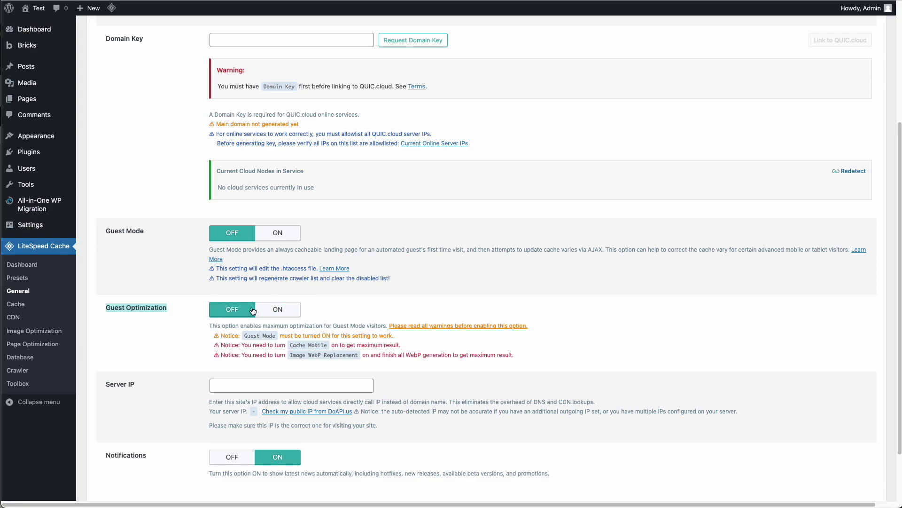
{"action": "left_click", "coordinate": [191, 311]}
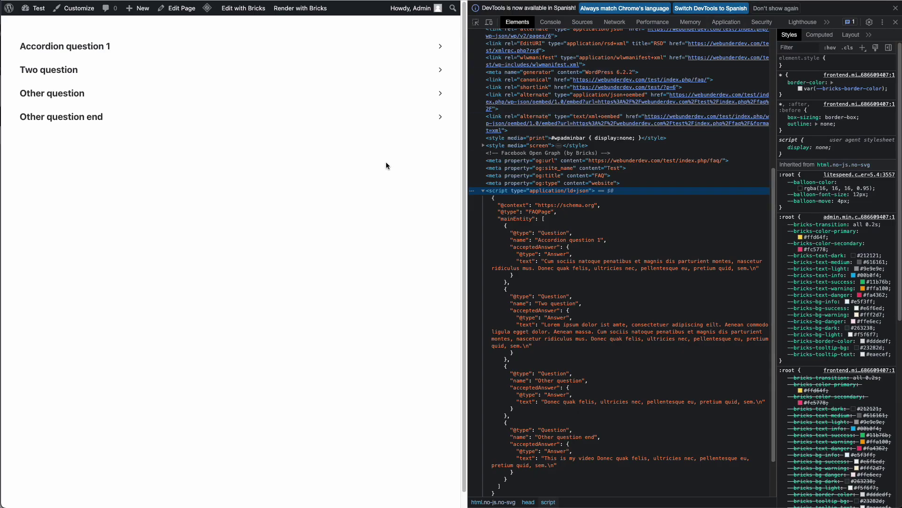
- Close Chrome DevTools so the live FAQ page with its four questions fills the window
{"action": "left_click", "coordinate": [896, 22]}
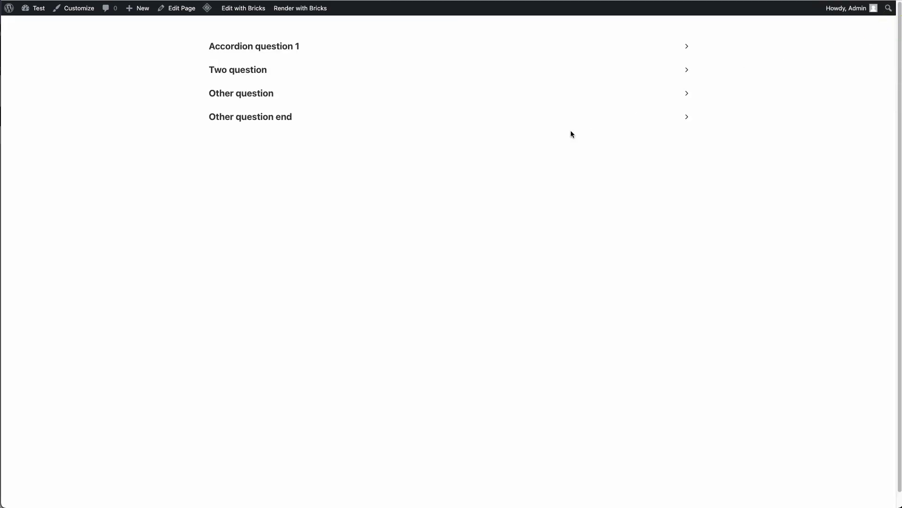